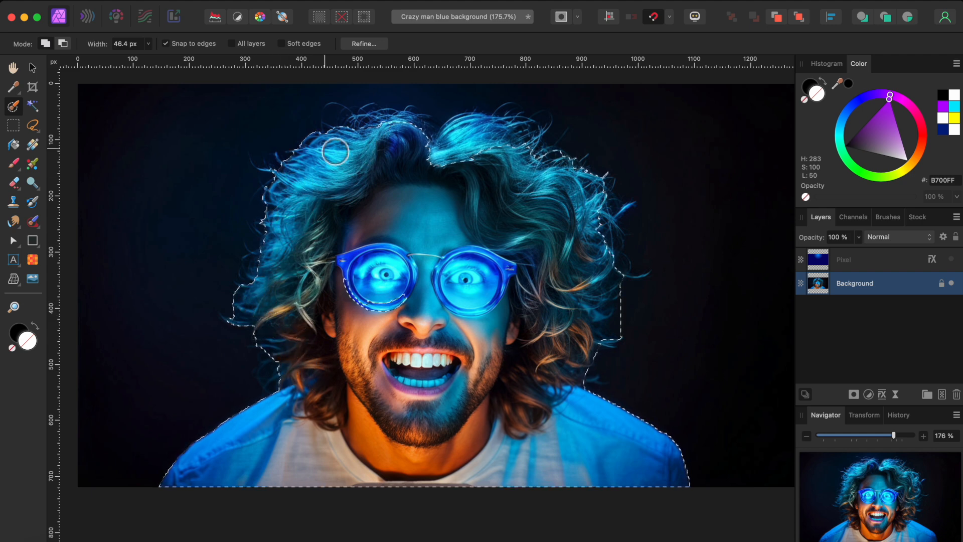
# Step: Complete the selection over the man's hair and refine it by painting along the hair edges on both sides with the Matte adjustment brush
pyautogui.moveTo(510, 157)
pyautogui.mouseDown()
pyautogui.moveTo(473, 148)
pyautogui.moveTo(452, 161)
pyautogui.moveTo(453, 185)
pyautogui.moveTo(466, 197)
pyautogui.moveTo(455, 161)
pyautogui.mouseUp()
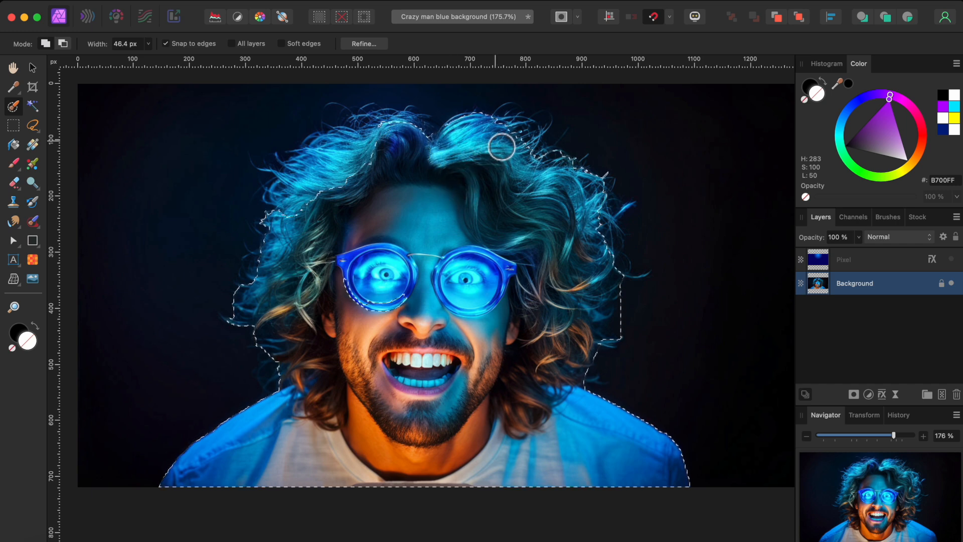
pyautogui.moveTo(337, 163); pyautogui.dragTo(384, 126)
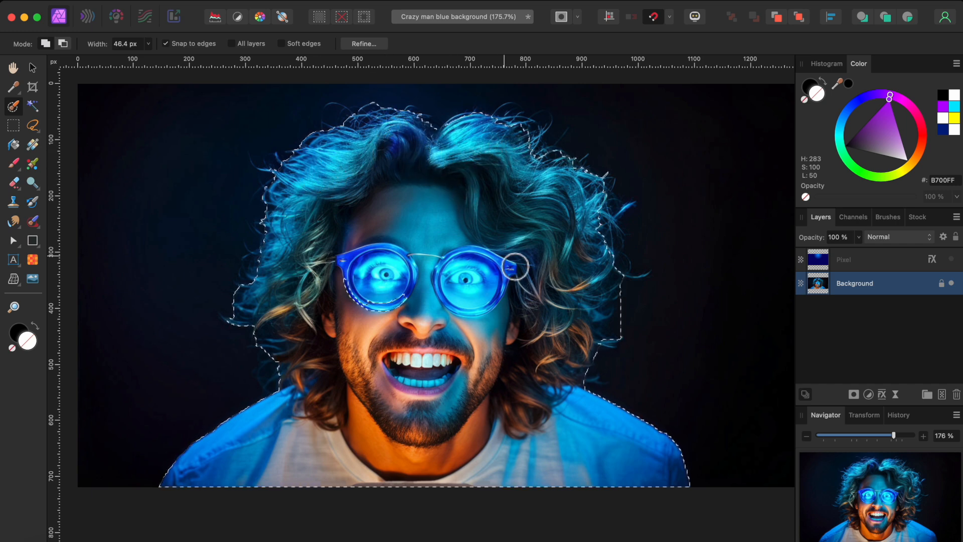
pyautogui.click(369, 45)
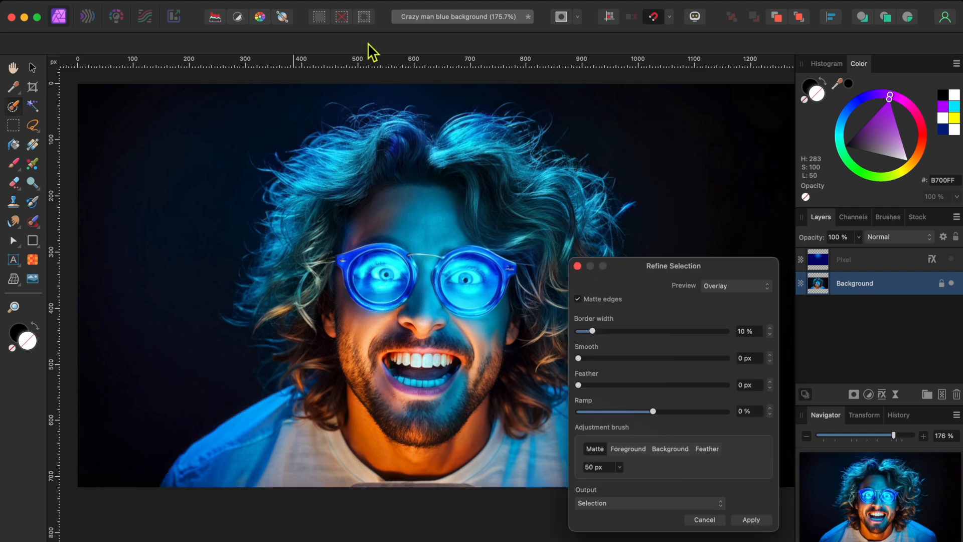
pyautogui.moveTo(232, 389); pyautogui.dragTo(245, 296)
pyautogui.moveTo(274, 360)
pyautogui.mouseDown()
pyautogui.moveTo(286, 376)
pyautogui.moveTo(261, 297)
pyautogui.moveTo(262, 262)
pyautogui.moveTo(278, 234)
pyautogui.moveTo(278, 174)
pyautogui.moveTo(329, 137)
pyautogui.moveTo(388, 115)
pyautogui.moveTo(442, 136)
pyautogui.moveTo(532, 135)
pyautogui.moveTo(553, 162)
pyautogui.mouseUp()
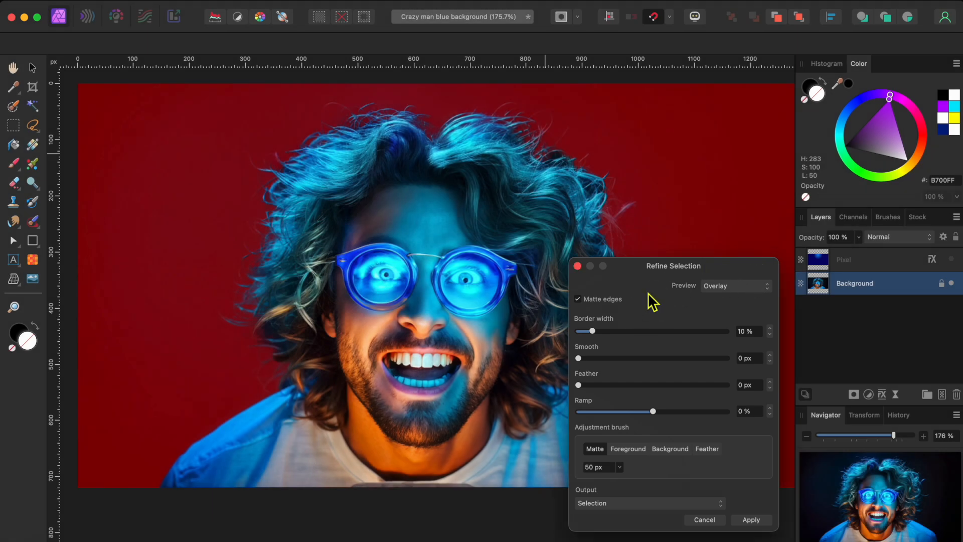
pyautogui.moveTo(637, 272); pyautogui.dragTo(79, 250)
pyautogui.moveTo(552, 155)
pyautogui.mouseDown()
pyautogui.moveTo(577, 158)
pyautogui.moveTo(615, 203)
pyautogui.moveTo(611, 195)
pyautogui.moveTo(619, 225)
pyautogui.moveTo(624, 293)
pyautogui.moveTo(601, 324)
pyautogui.moveTo(631, 337)
pyautogui.moveTo(624, 322)
pyautogui.moveTo(594, 354)
pyautogui.moveTo(592, 381)
pyautogui.moveTo(643, 333)
pyautogui.mouseUp()
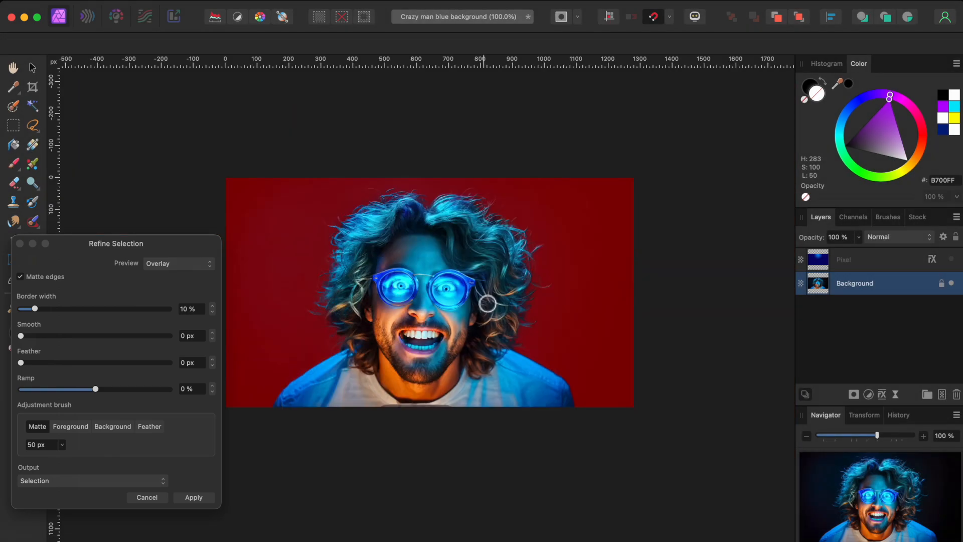
# Step: Output the refined selection of the man to a new layer and apply it
pyautogui.press('super+1')
pyautogui.click(49, 483)
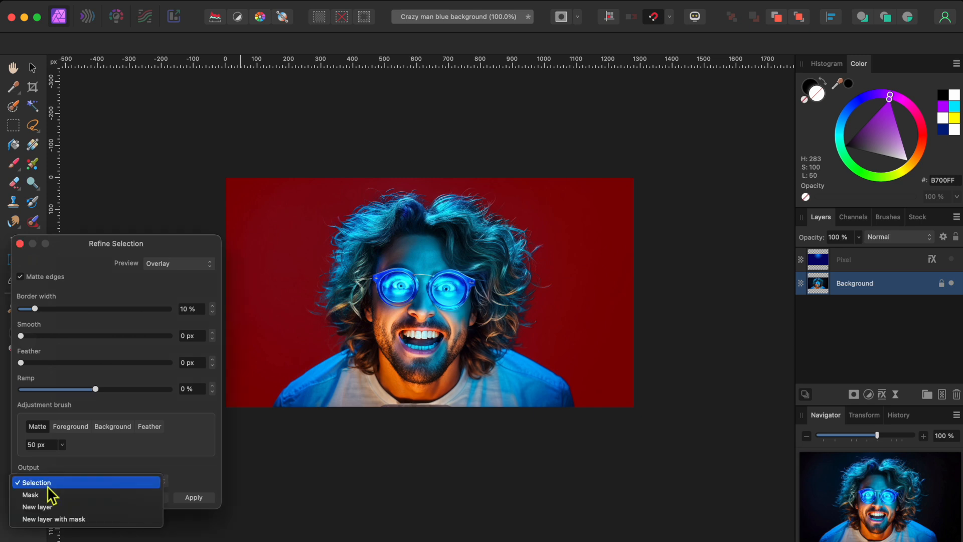
pyautogui.click(57, 508)
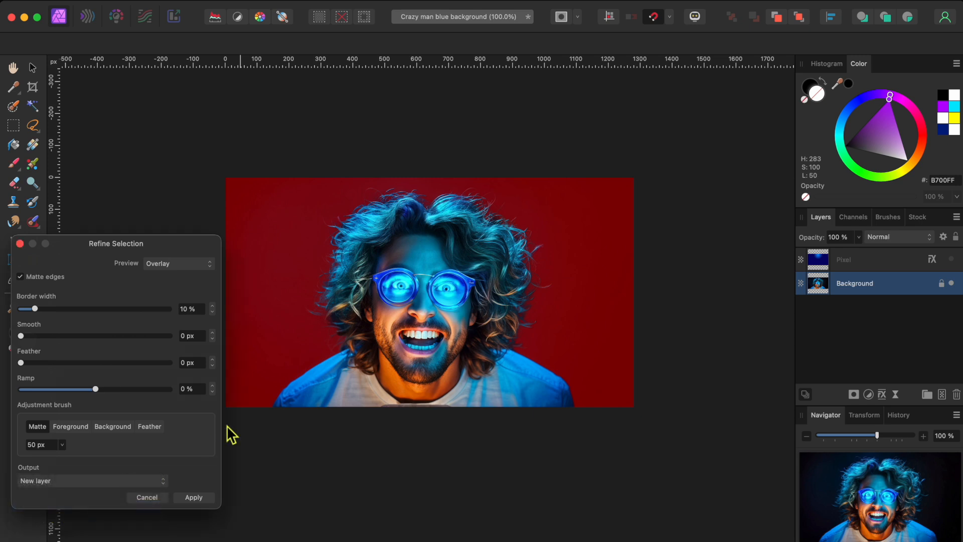
pyautogui.click(196, 496)
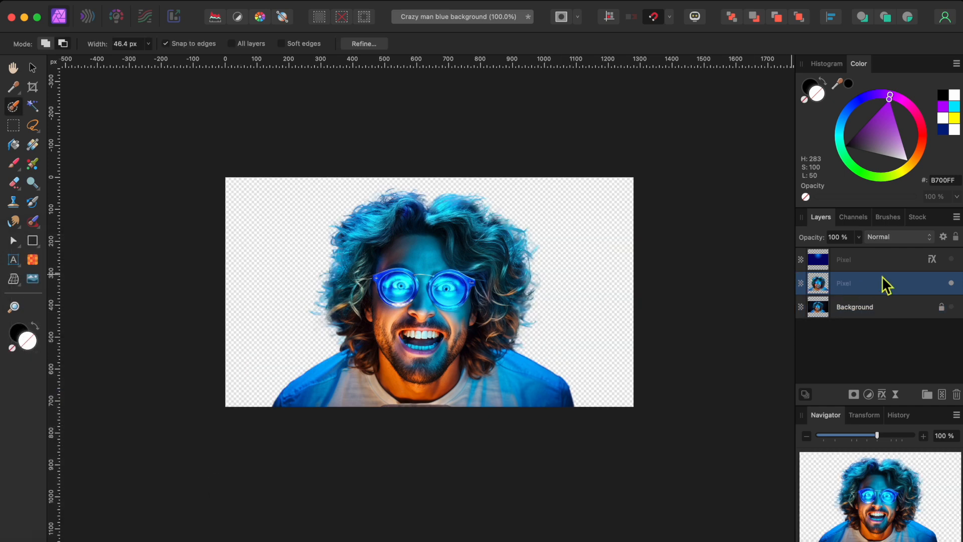
# Step: Make the blue gradient layer visible and place the cut-out man above it in the layer stack
pyautogui.click(952, 260)
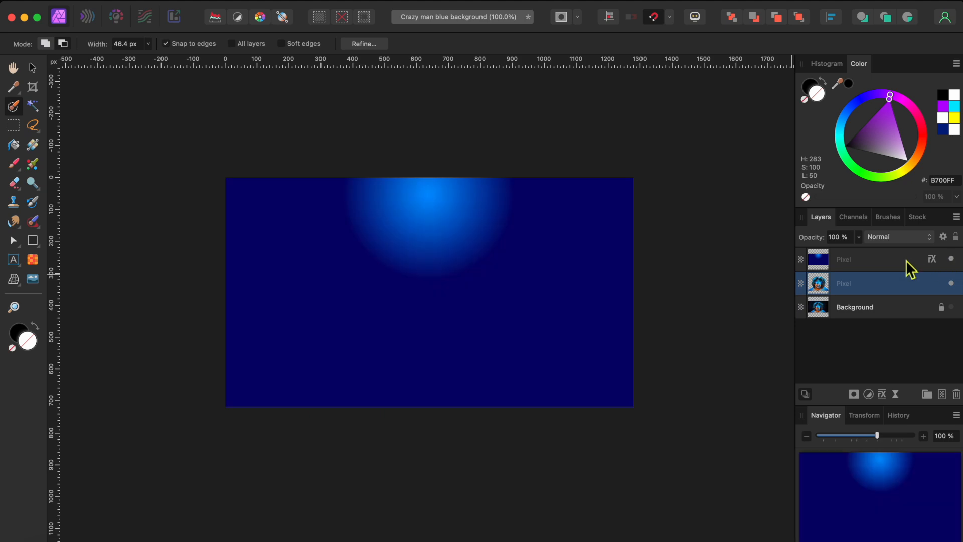
pyautogui.moveTo(905, 282); pyautogui.dragTo(907, 295)
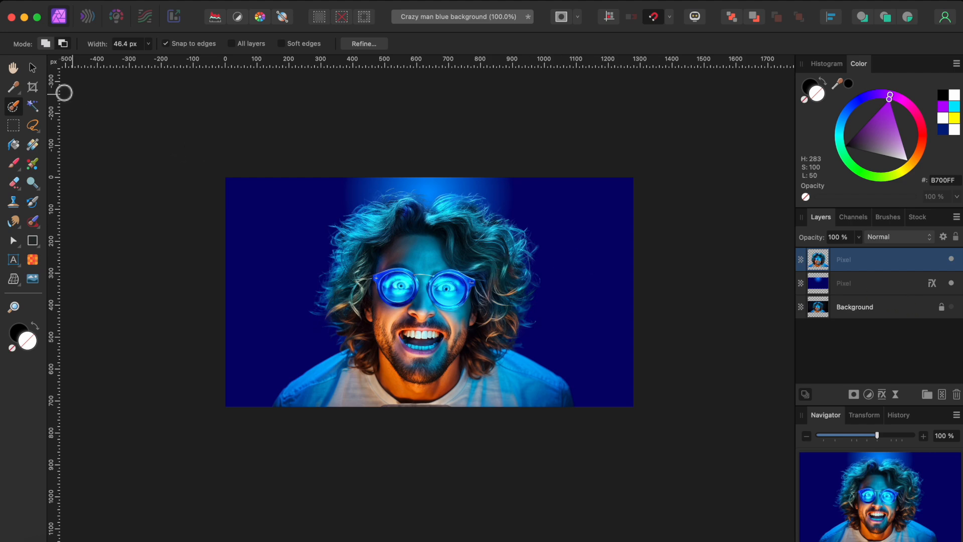
# Step: Scale the cut-out man down and centre him along the bottom edge of the canvas, below the light glow
pyautogui.click(33, 69)
pyautogui.press('super+0')
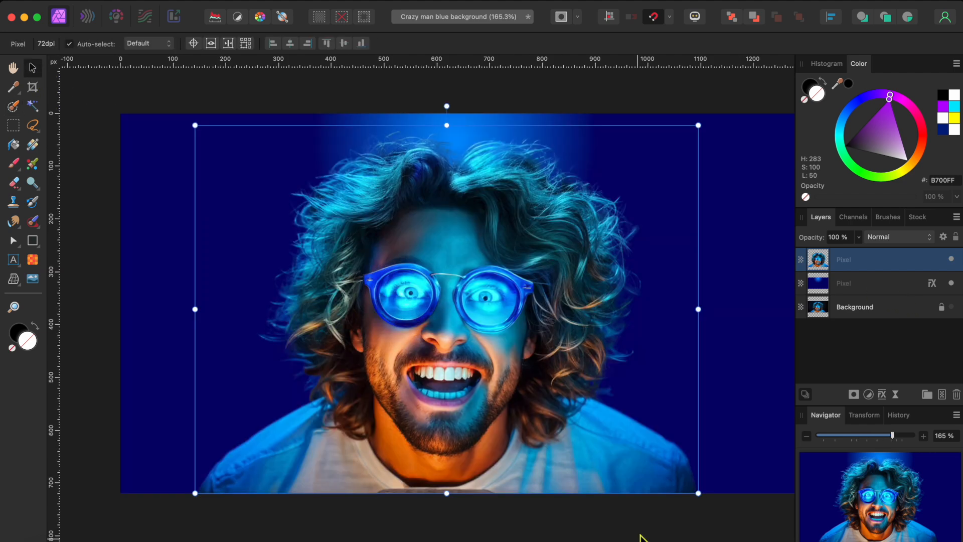
pyautogui.moveTo(196, 125); pyautogui.dragTo(361, 295)
pyautogui.moveTo(622, 340); pyautogui.dragTo(488, 343)
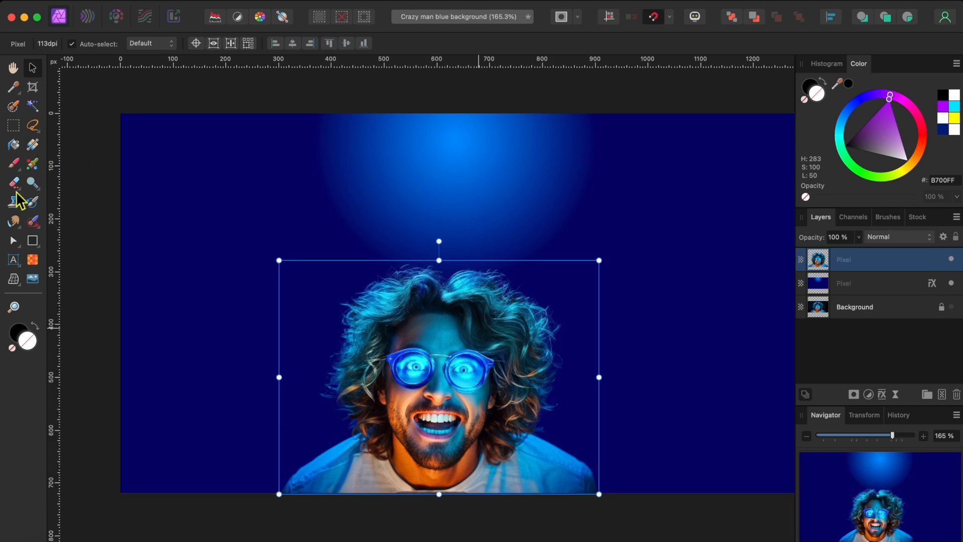
# Step: Add artistic text reading GLITCH in purple Impact, about 143 pt, above the man's head
pyautogui.press('t')
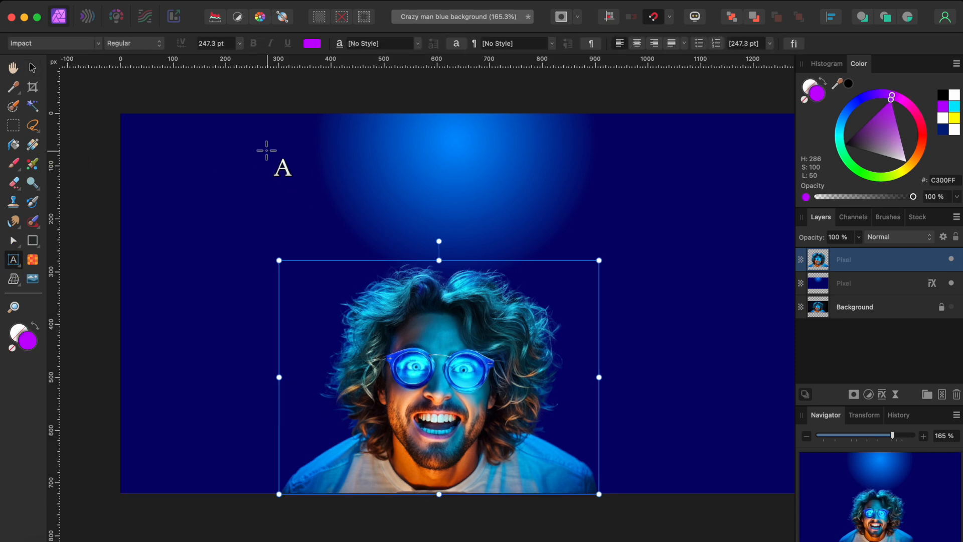
pyautogui.moveTo(264, 142); pyautogui.dragTo(380, 202)
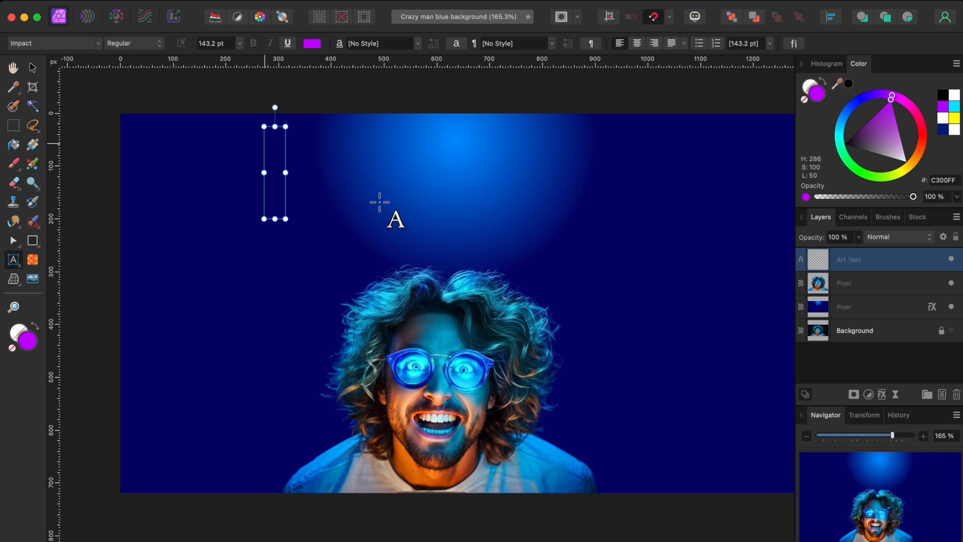
pyautogui.write('GLITCH')
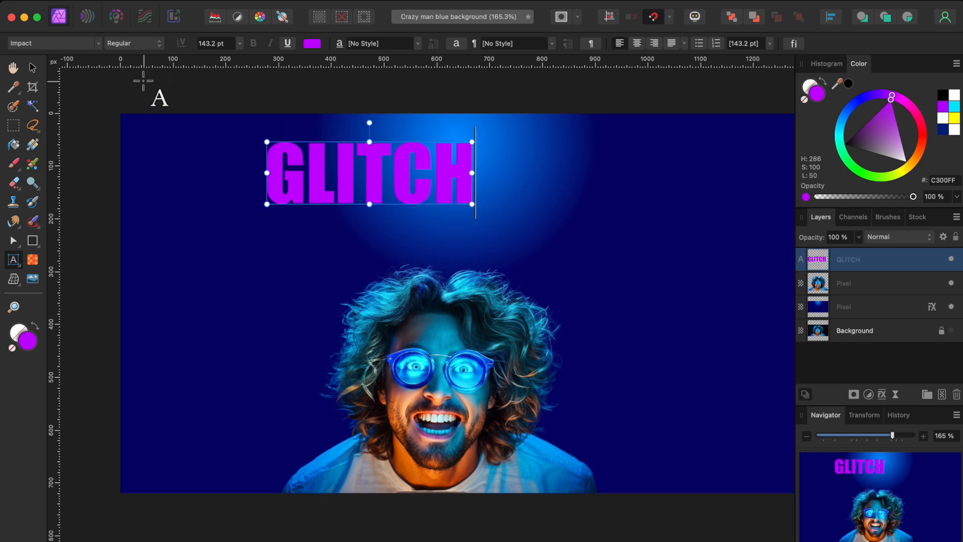
# Step: Enlarge the GLITCH text to about 208 pt and centre it above the man's head
pyautogui.click(33, 67)
pyautogui.moveTo(385, 194); pyautogui.dragTo(461, 197)
pyautogui.moveTo(547, 149); pyautogui.dragTo(600, 126)
pyautogui.moveTo(336, 206); pyautogui.dragTo(304, 221)
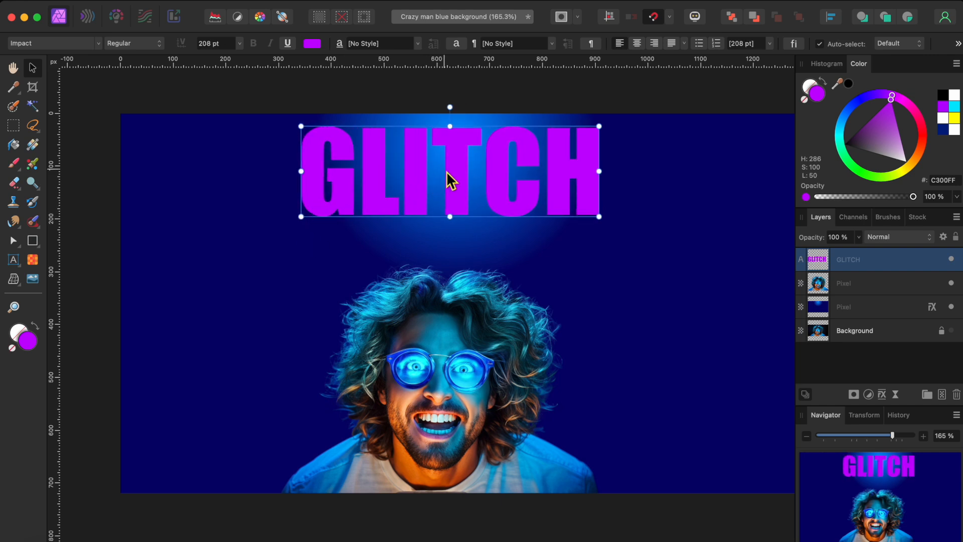
pyautogui.moveTo(447, 172); pyautogui.dragTo(438, 194)
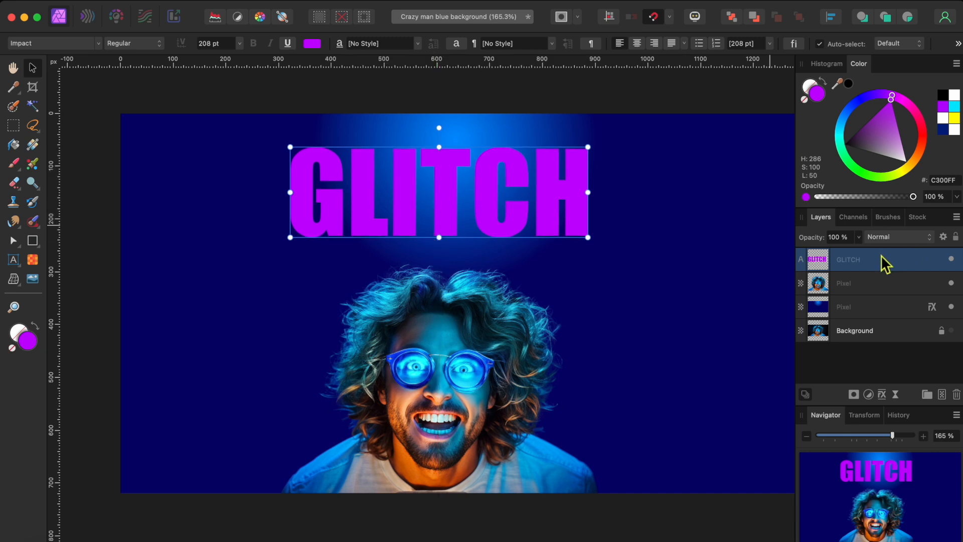
# Step: Duplicate the purple GLITCH text layer twice
pyautogui.press('super+j')
pyautogui.press('super+j')
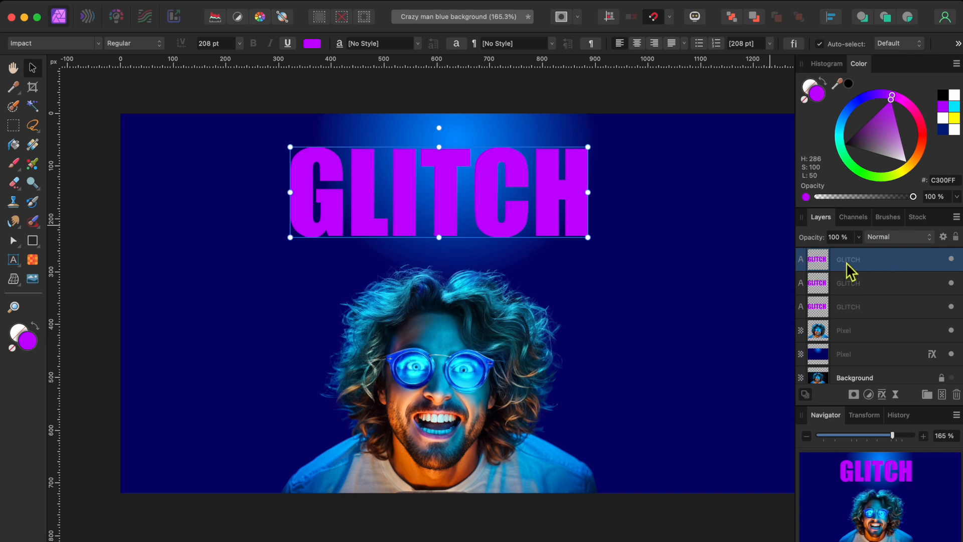
# Step: Recolour the topmost GLITCH text white and the lowest one bright green (16FF00)
pyautogui.moveTo(895, 103); pyautogui.dragTo(920, 198)
pyautogui.click(848, 306)
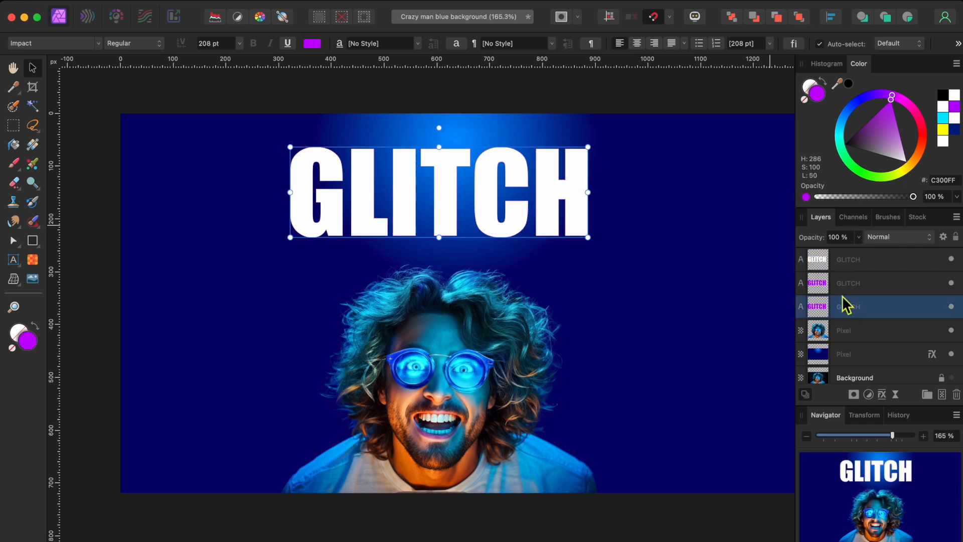
pyautogui.click(865, 173)
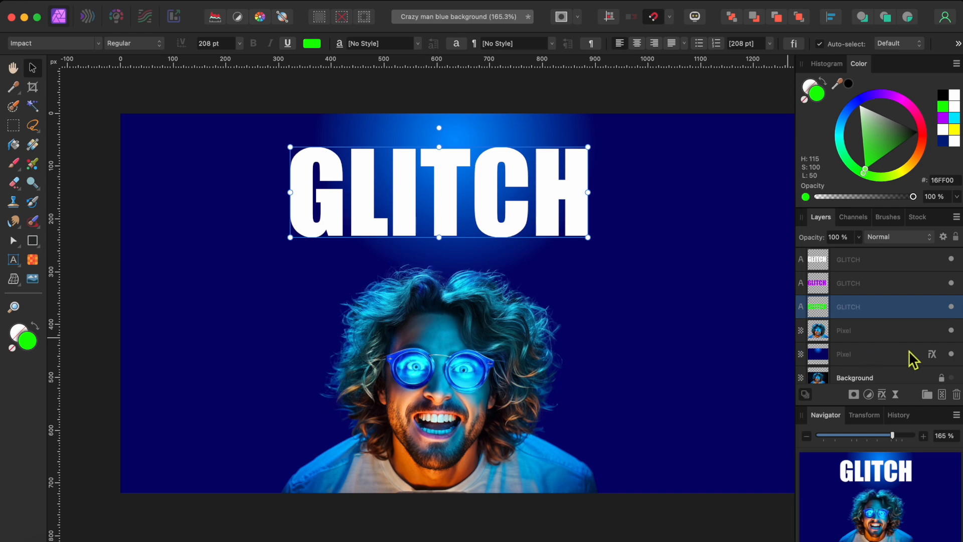
# Step: Hide the cut-out man layer and the blue gradient layer
pyautogui.click(952, 331)
pyautogui.click(951, 355)
pyautogui.scroll(-1, 957, 365)
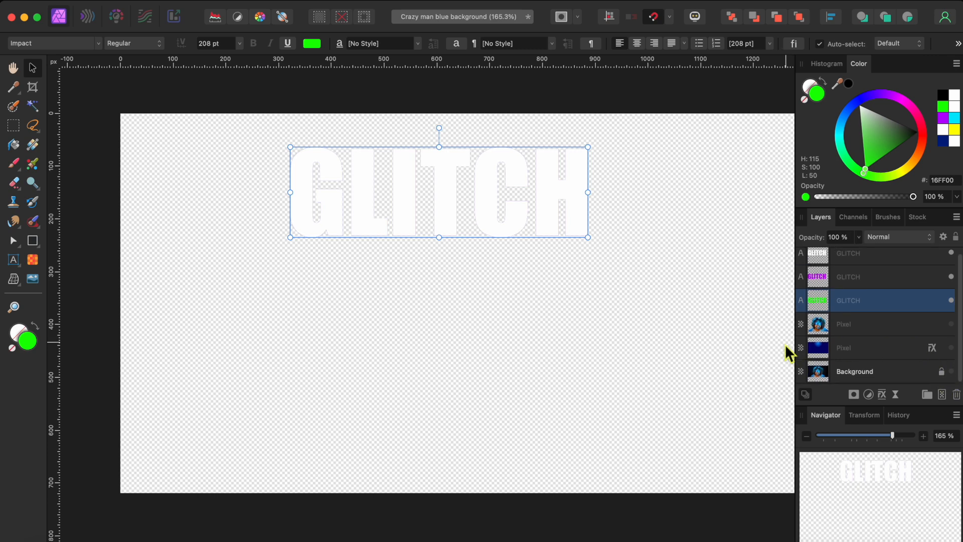
# Step: Shift the green GLITCH text slightly to the right so its edges show behind the white text
pyautogui.scroll(4, 499, 186)
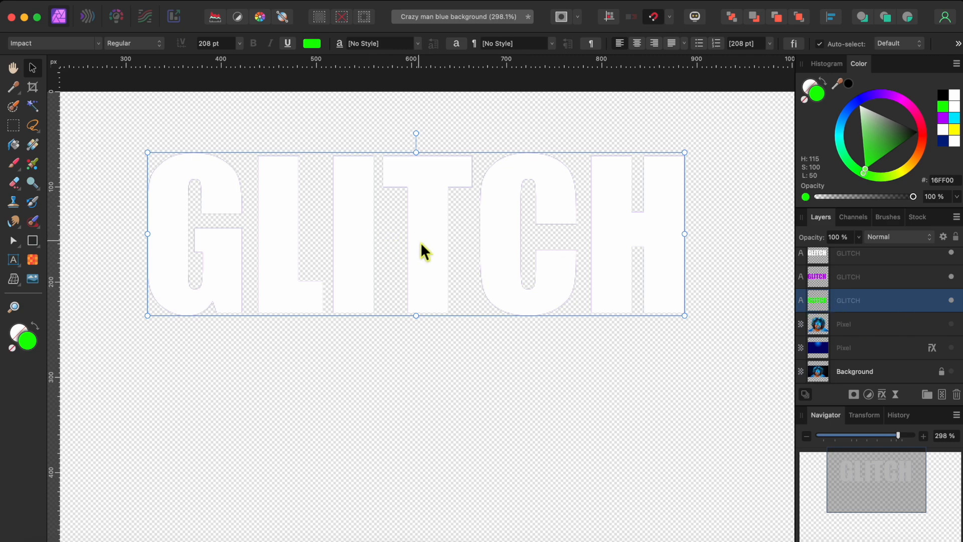
pyautogui.moveTo(420, 242); pyautogui.dragTo(426, 242)
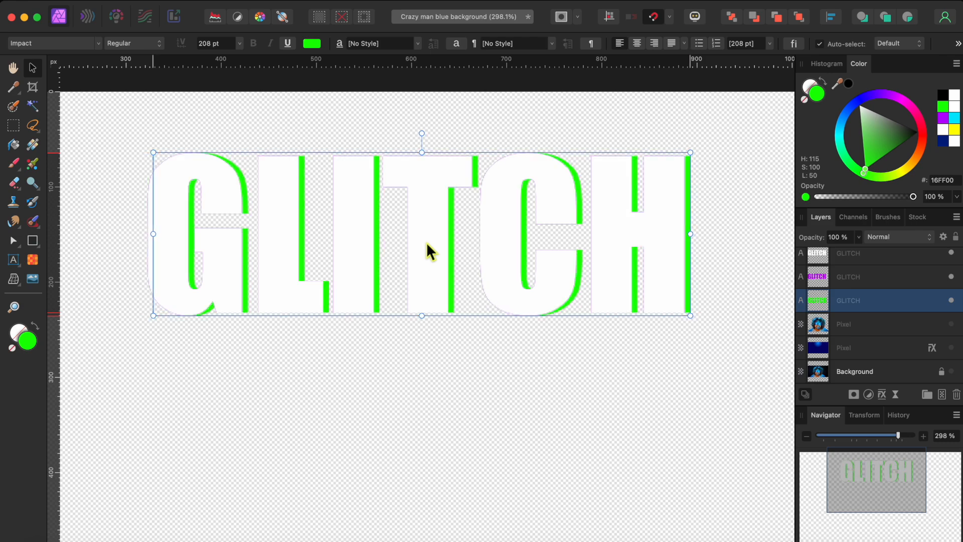
# Step: Shift the purple GLITCH text slightly to the left of the white text and recolour it magenta (E800FF)
pyautogui.click(853, 275)
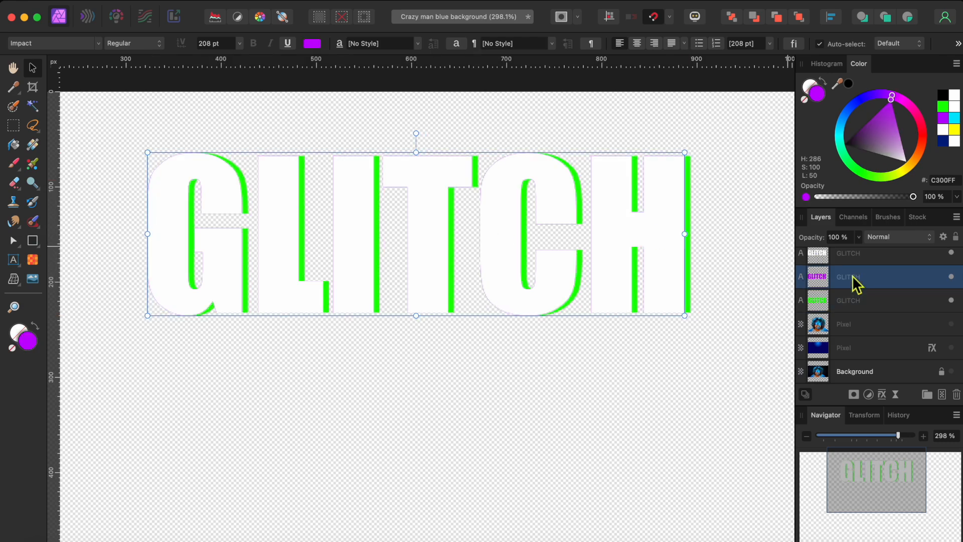
pyautogui.moveTo(507, 254); pyautogui.dragTo(503, 255)
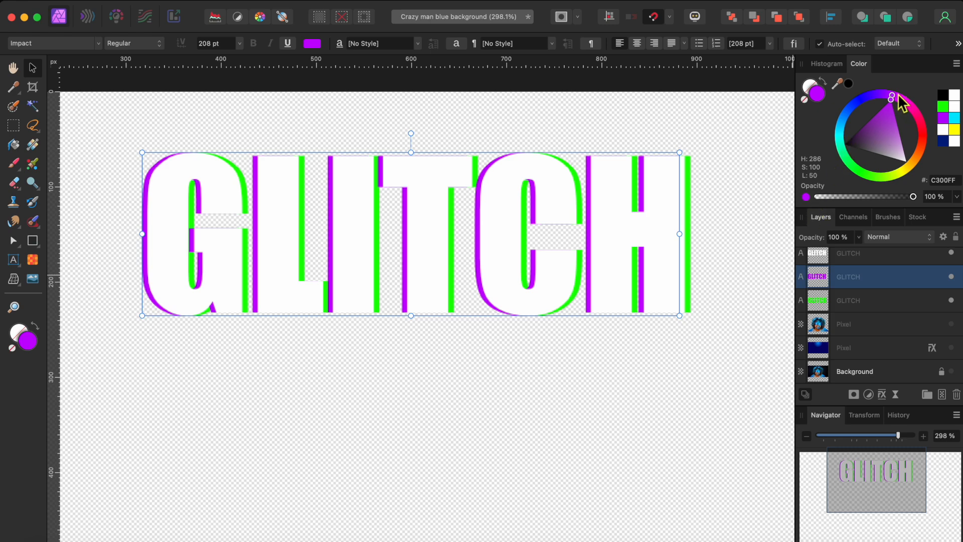
pyautogui.moveTo(898, 94); pyautogui.dragTo(902, 97)
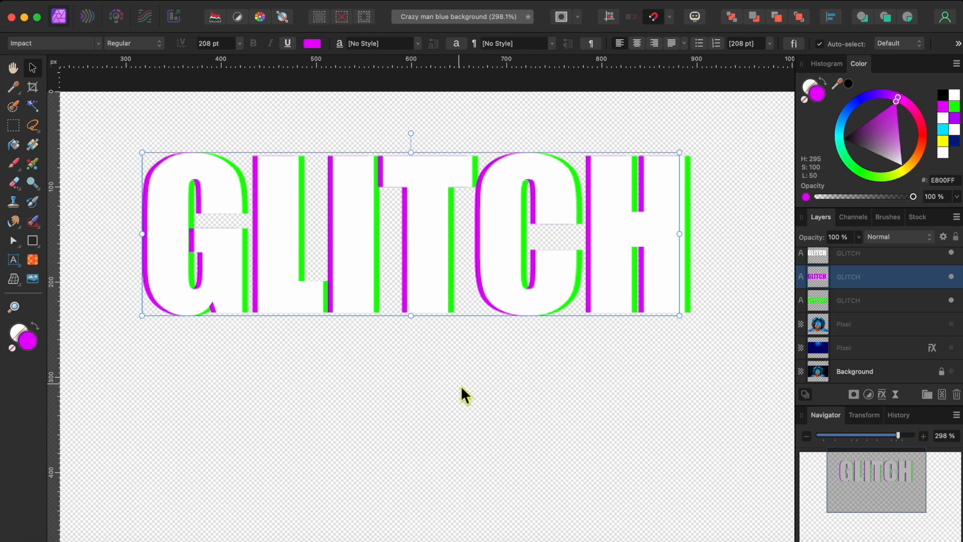
# Step: Select the three GLITCH text layers and create a combined pixel layer from them with Merge Visible
pyautogui.click(837, 259)
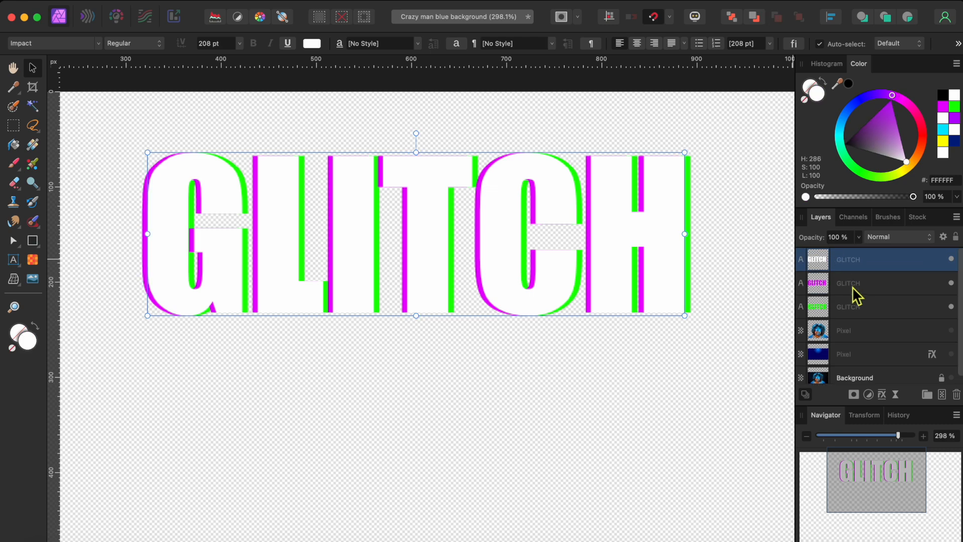
pyautogui.keyDown('shift'); pyautogui.click(853, 305); pyautogui.keyUp('shift')
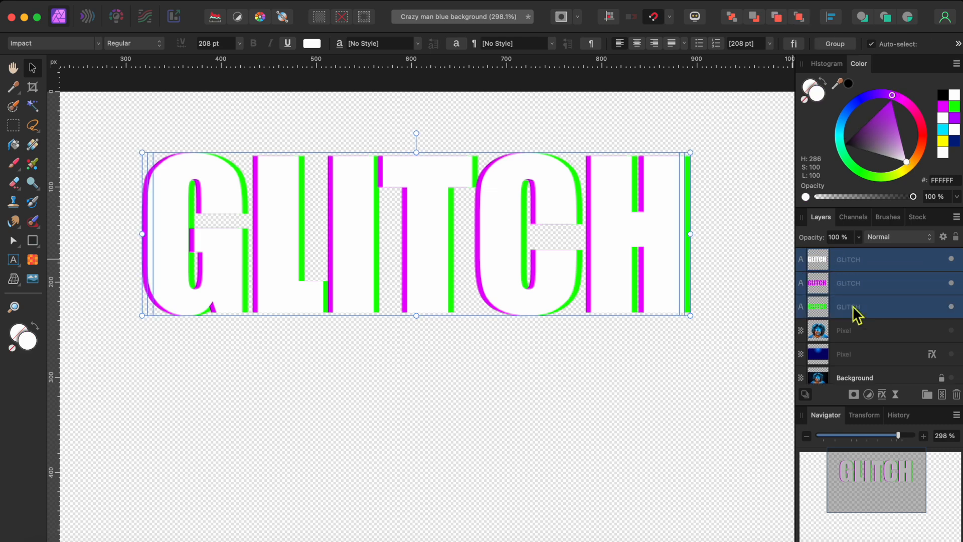
pyautogui.rightClick(879, 311)
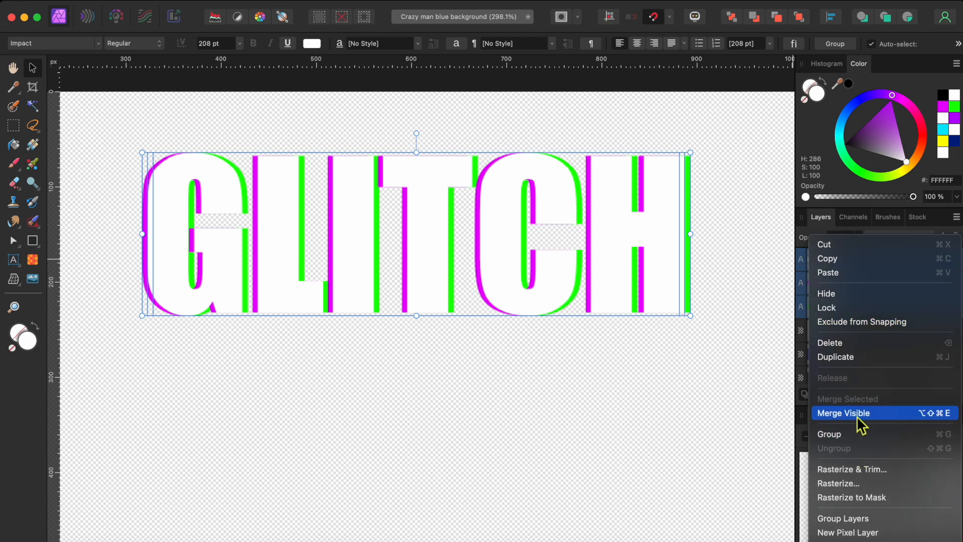
pyautogui.click(858, 414)
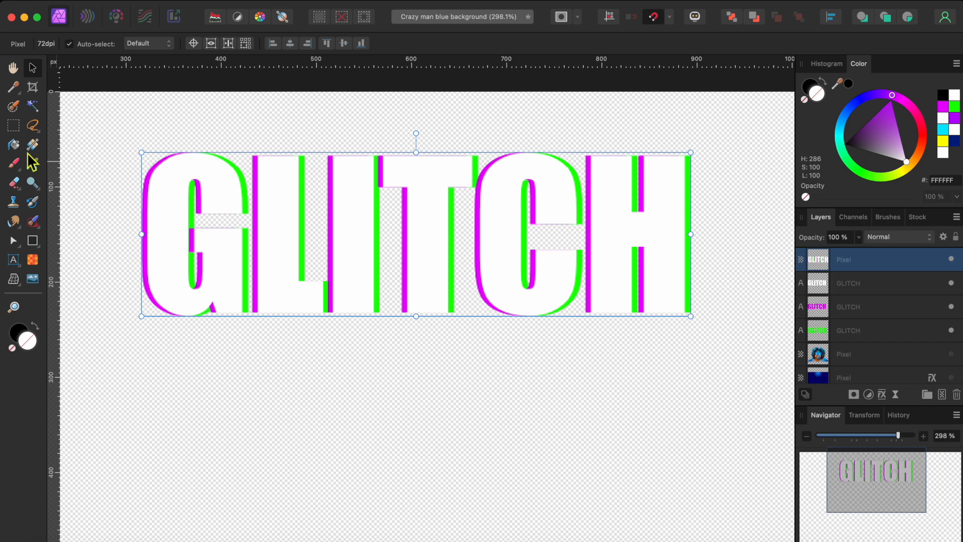
pyautogui.click(107, 229)
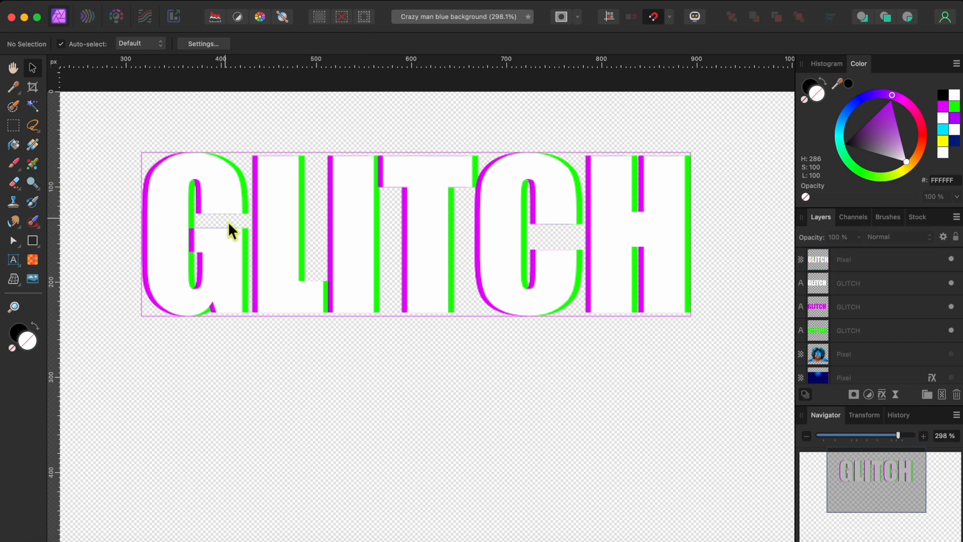
pyautogui.click(277, 242)
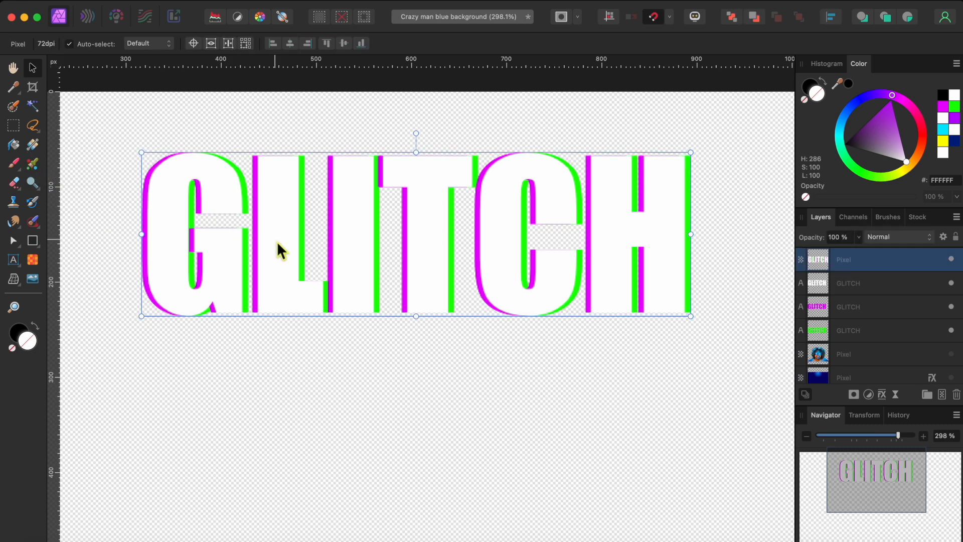
# Step: Delete the white, magenta and green GLITCH text layers, keeping only the merged pixel layer
pyautogui.click(925, 282)
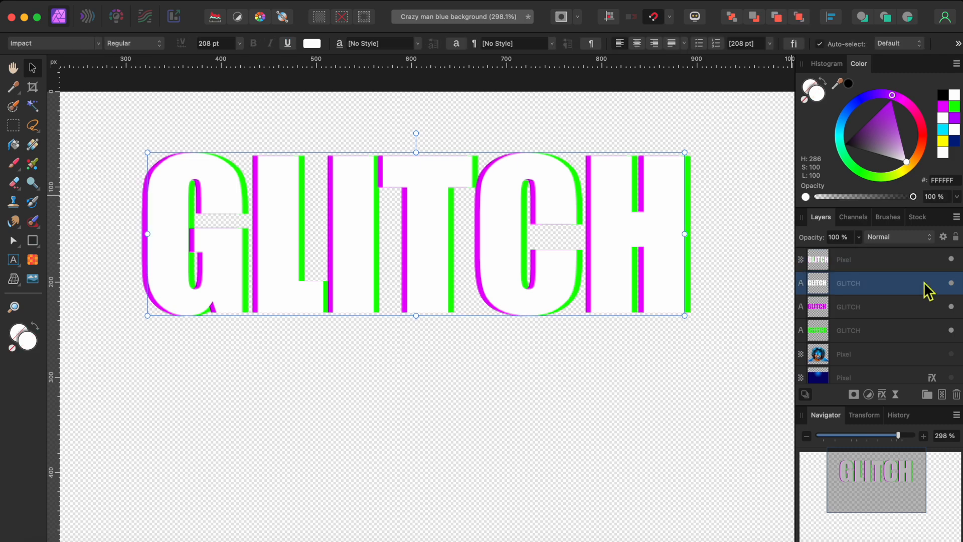
pyautogui.keyDown('shift'); pyautogui.click(908, 303); pyautogui.keyUp('shift')
pyautogui.keyDown('shift'); pyautogui.click(908, 323); pyautogui.keyUp('shift')
pyautogui.rightClick(907, 323)
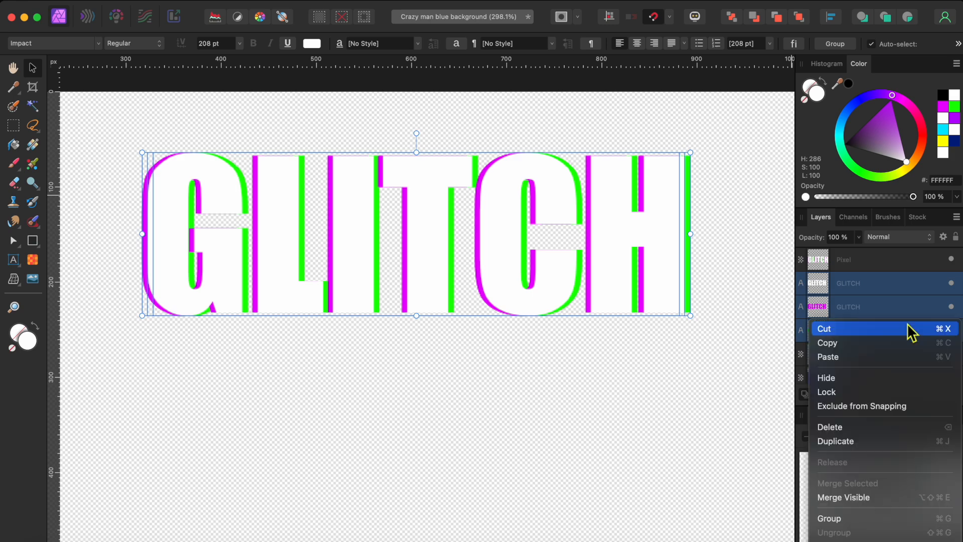
pyautogui.click(873, 434)
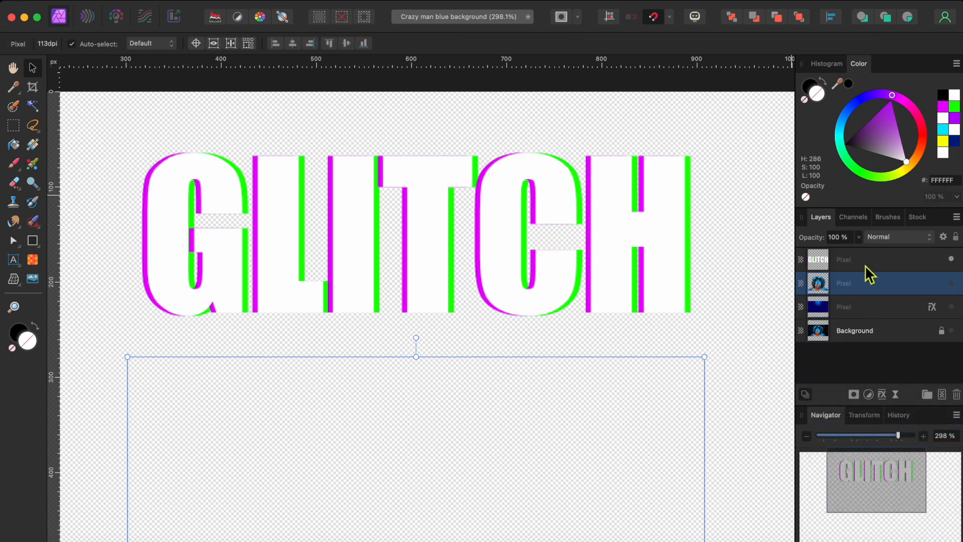
# Step: Select three thin horizontal strips spanning the full width of the merged GLITCH pixel layer with the rectangular marquee
pyautogui.click(851, 260)
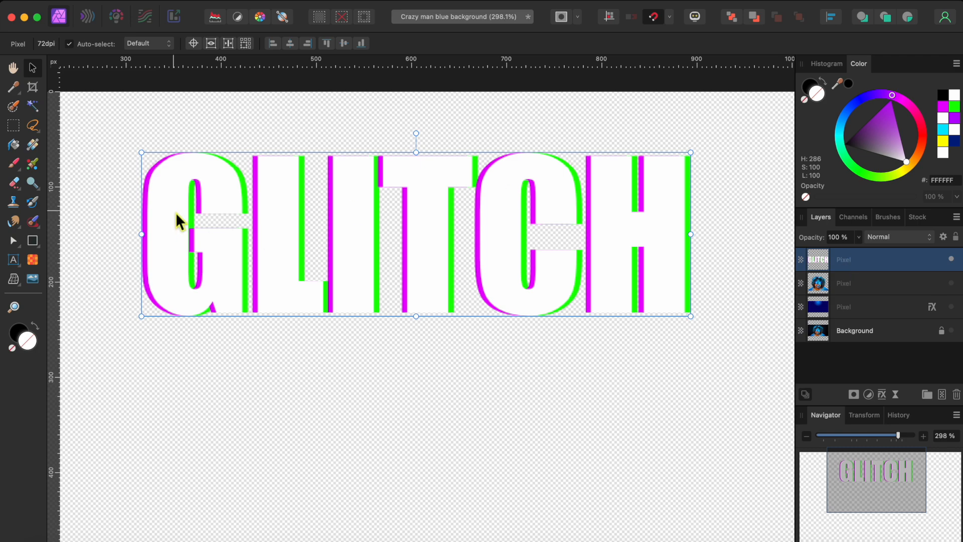
pyautogui.click(14, 125)
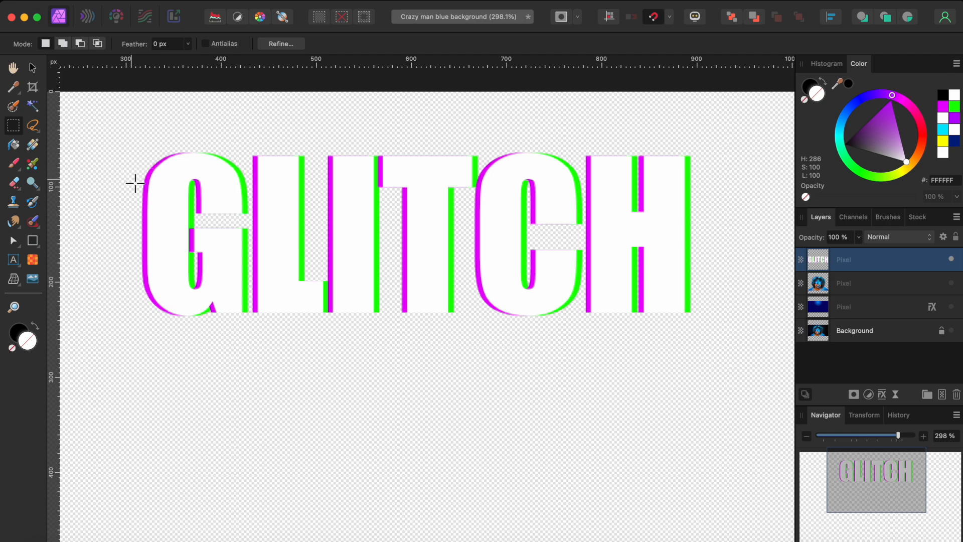
pyautogui.moveTo(237, 187); pyautogui.dragTo(713, 192)
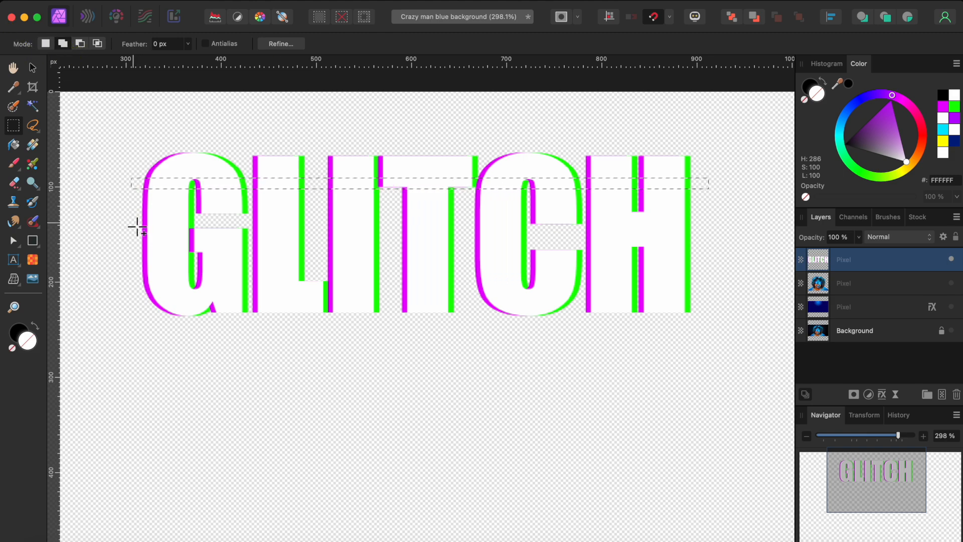
pyautogui.moveTo(137, 228); pyautogui.dragTo(707, 234)
pyautogui.moveTo(170, 279); pyautogui.dragTo(706, 289)
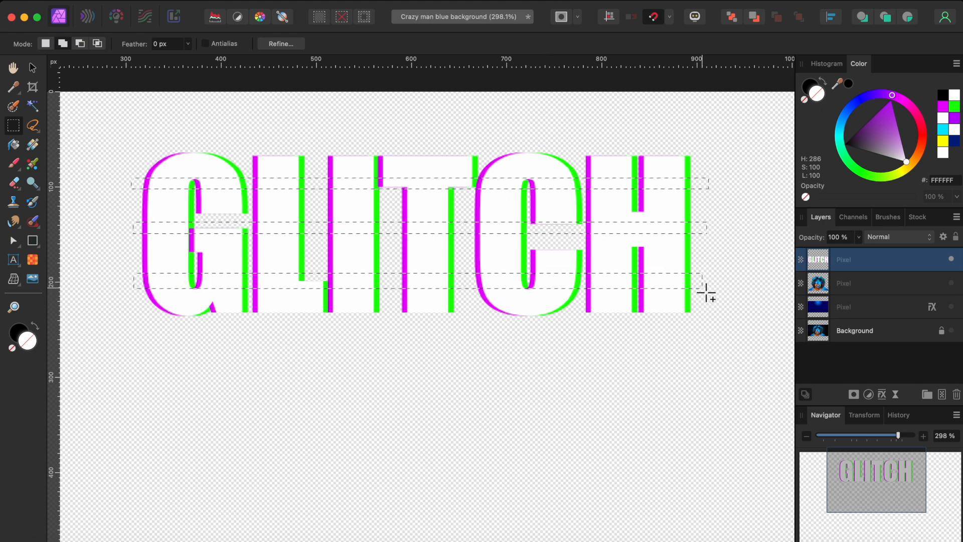
# Step: Shift the three selected strips of the GLITCH text slightly to the right and clear the selection
pyautogui.click(32, 69)
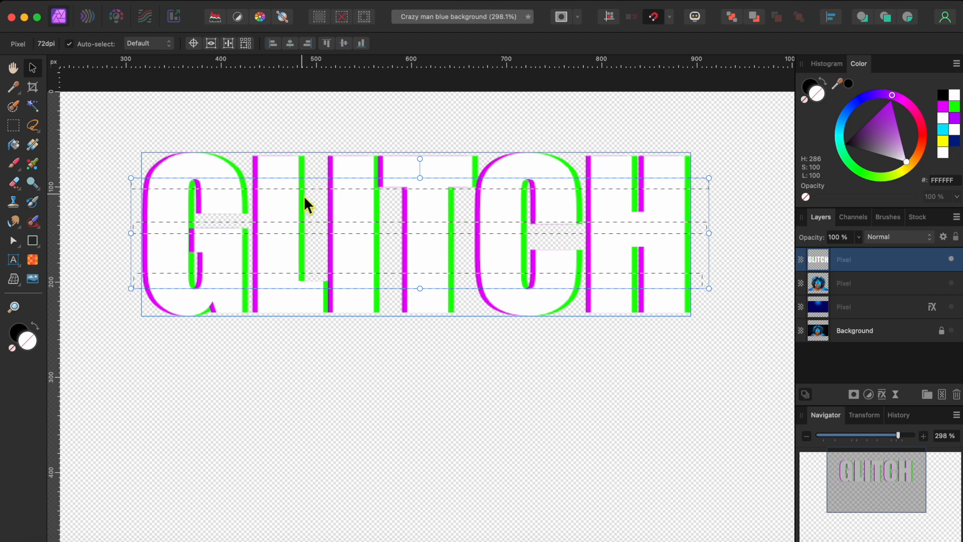
pyautogui.moveTo(297, 189); pyautogui.dragTo(299, 188)
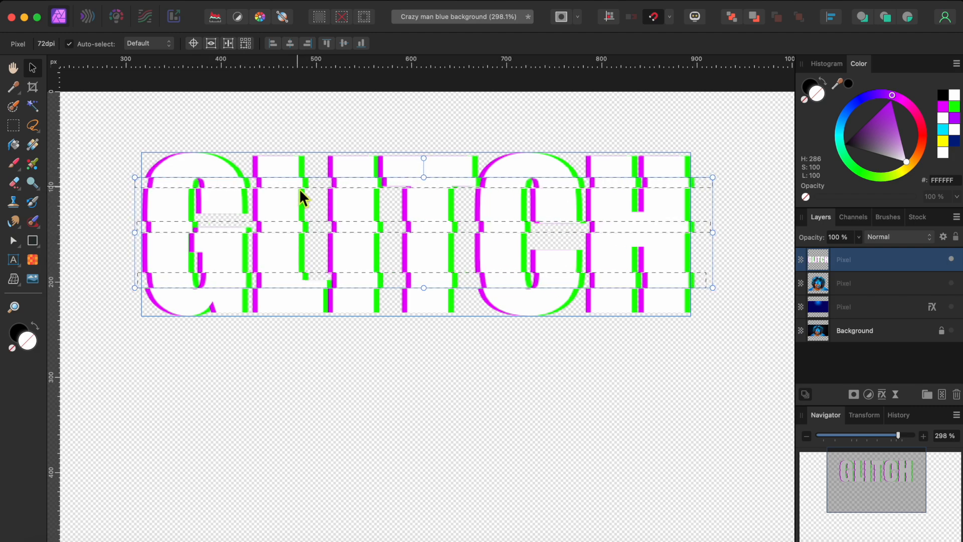
pyautogui.press('super+d')
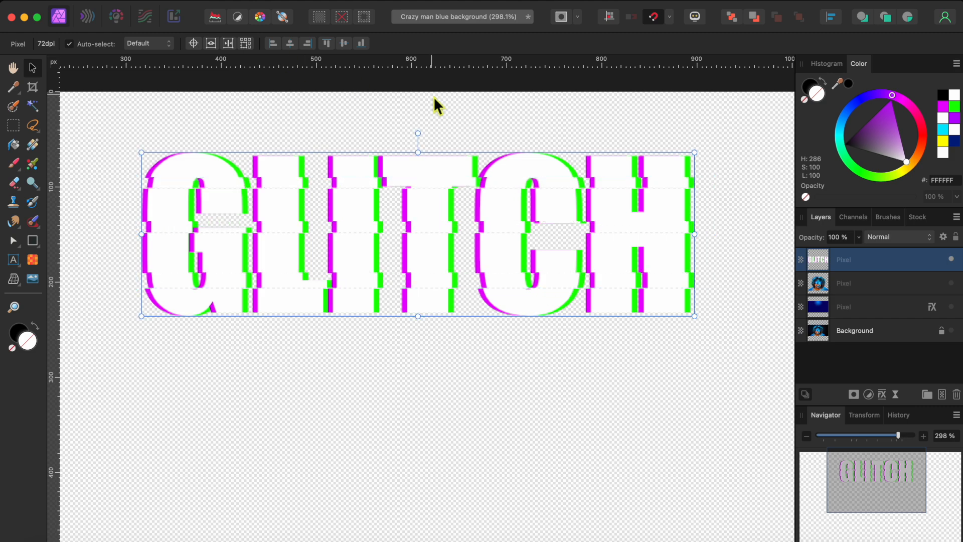
# Step: Select four more thin horizontal strips across the GLITCH text, spaced between and beyond the already shifted ones
pyautogui.press('m')
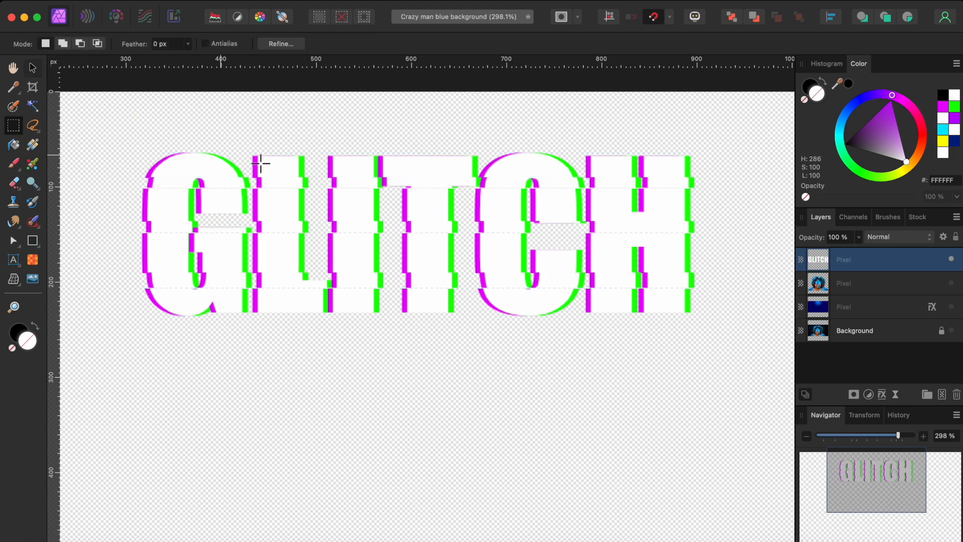
pyautogui.moveTo(294, 165); pyautogui.dragTo(713, 166)
pyautogui.press('shift')
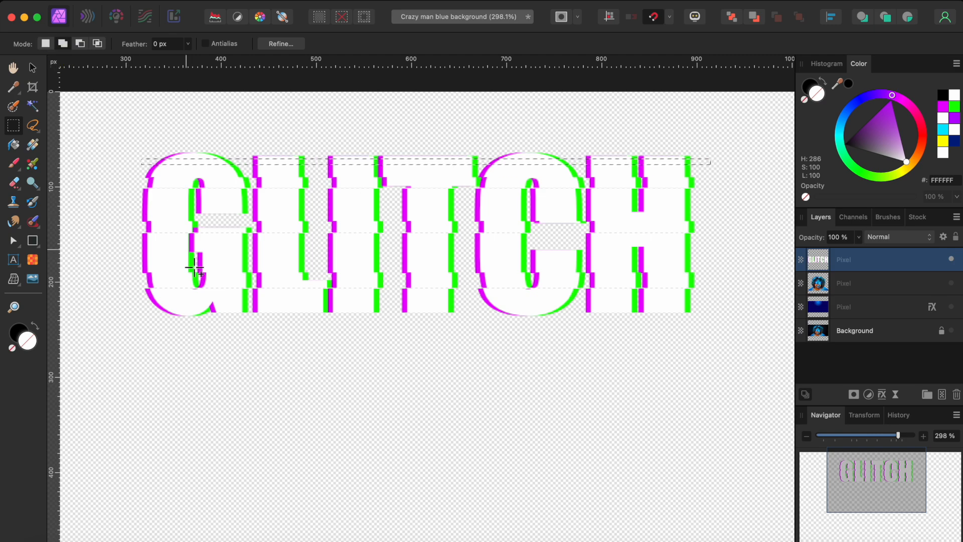
pyautogui.moveTo(664, 216); pyautogui.dragTo(717, 205)
pyautogui.moveTo(127, 246); pyautogui.dragTo(708, 253)
pyautogui.moveTo(130, 301); pyautogui.dragTo(725, 308)
# Step: Shift the four selected strips of the GLITCH text slightly to the left, then deselect the pixels and the layer
pyautogui.click(33, 67)
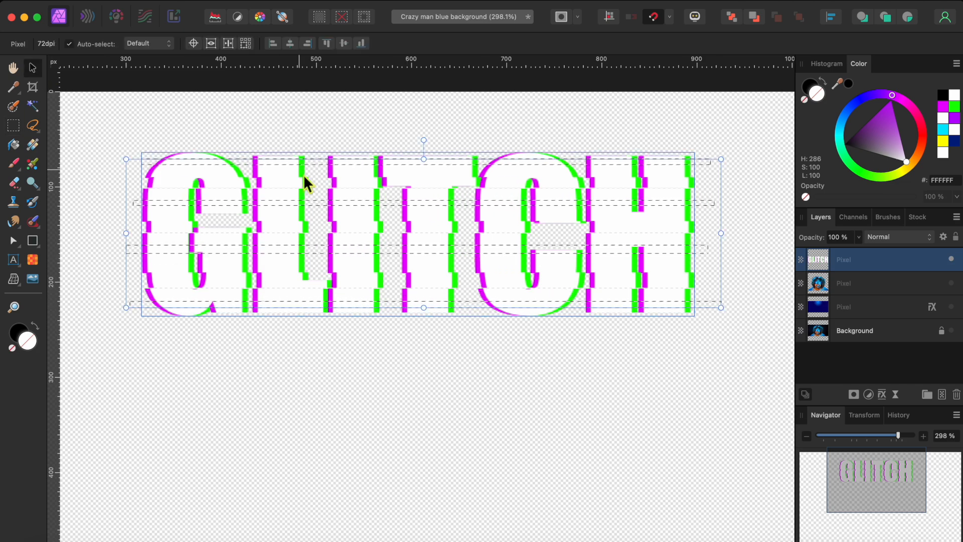
pyautogui.moveTo(343, 191); pyautogui.dragTo(339, 191)
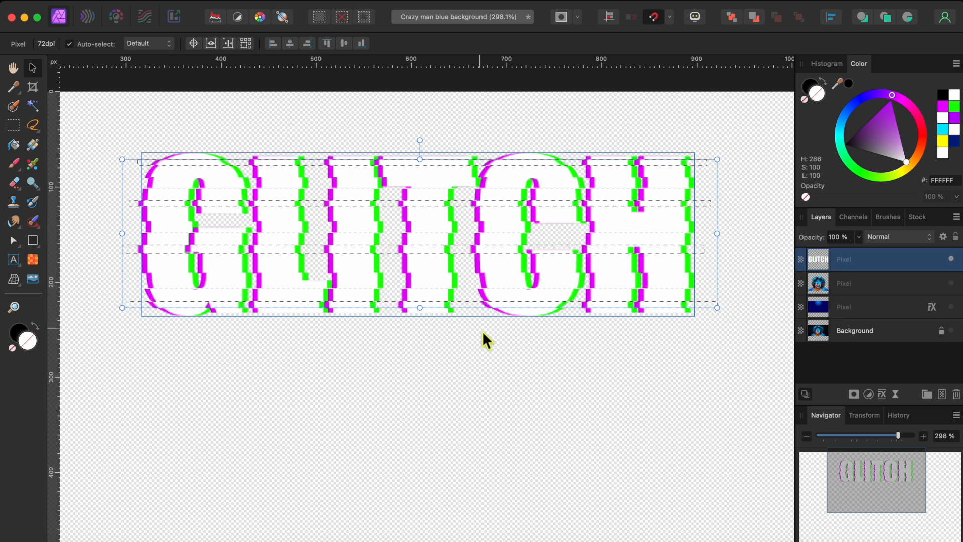
pyautogui.press('super+d')
pyautogui.click(708, 351)
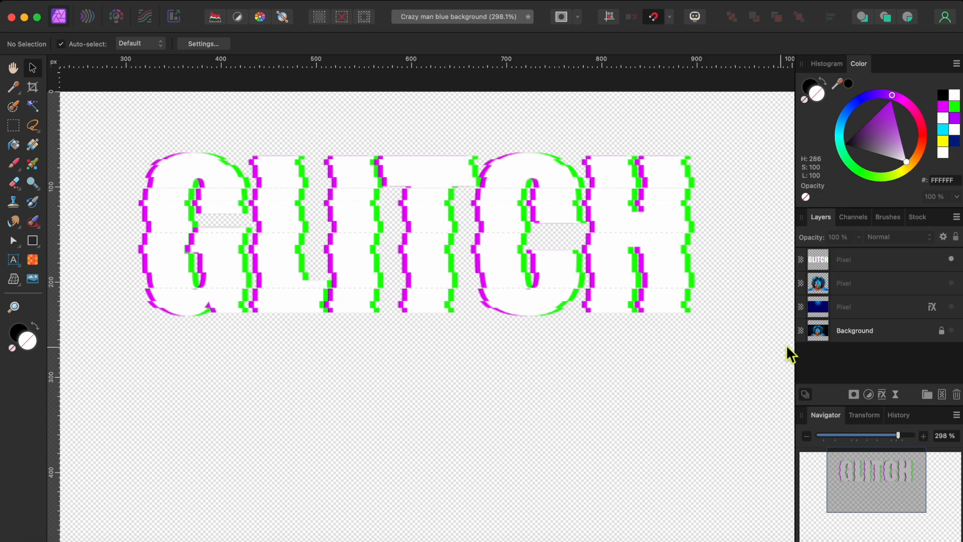
# Step: Make the cut-out man layer and the blue gradient background layer visible again behind the GLITCH text
pyautogui.click(952, 284)
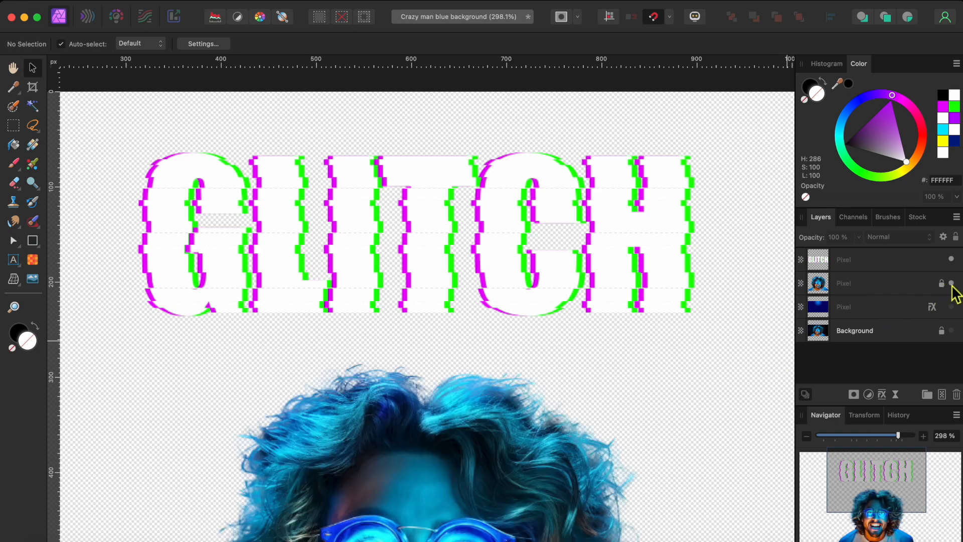
pyautogui.click(952, 307)
pyautogui.scroll(-5, 624, 320)
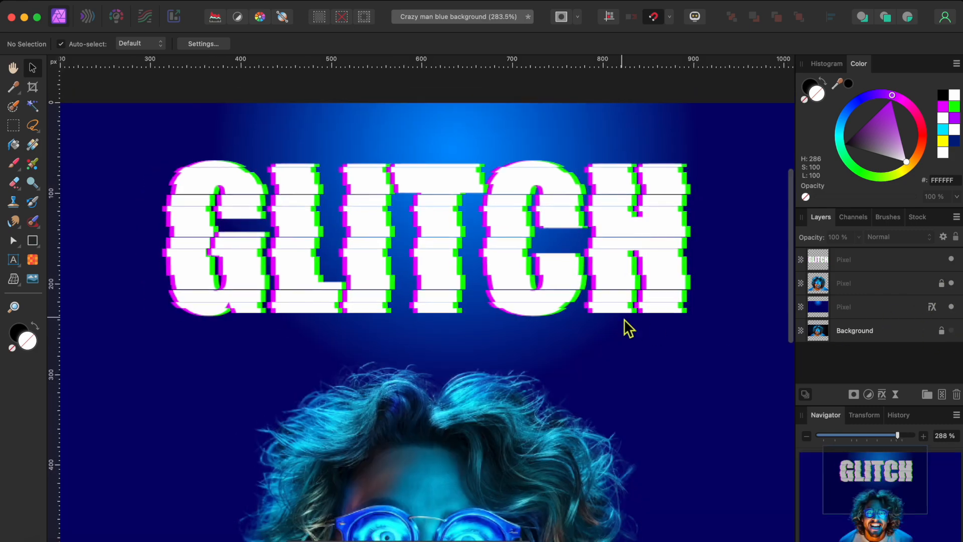
pyautogui.scroll(-2, 624, 319)
pyautogui.hscroll(1, 625, 319)
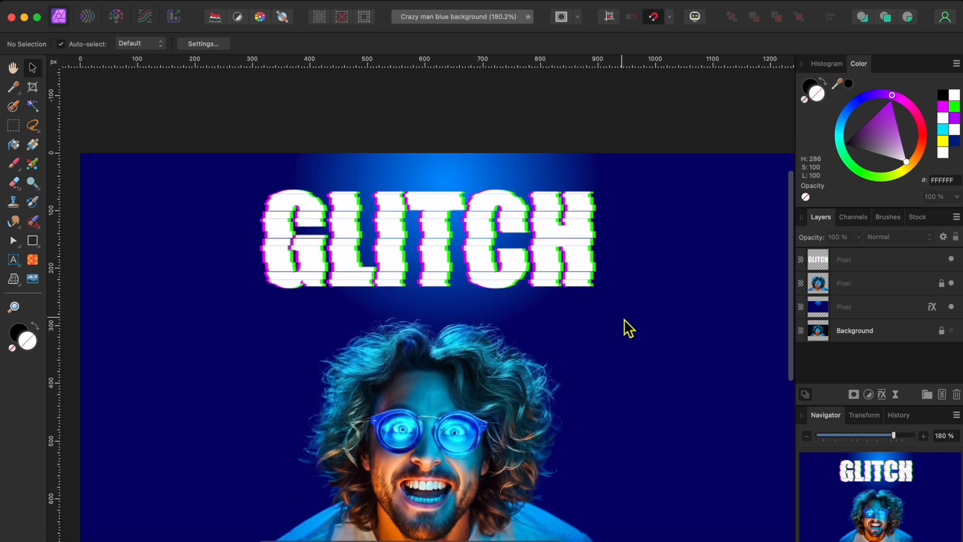
# Step: Add a live Ripple filter to the GLITCH text layer
pyautogui.click(540, 194)
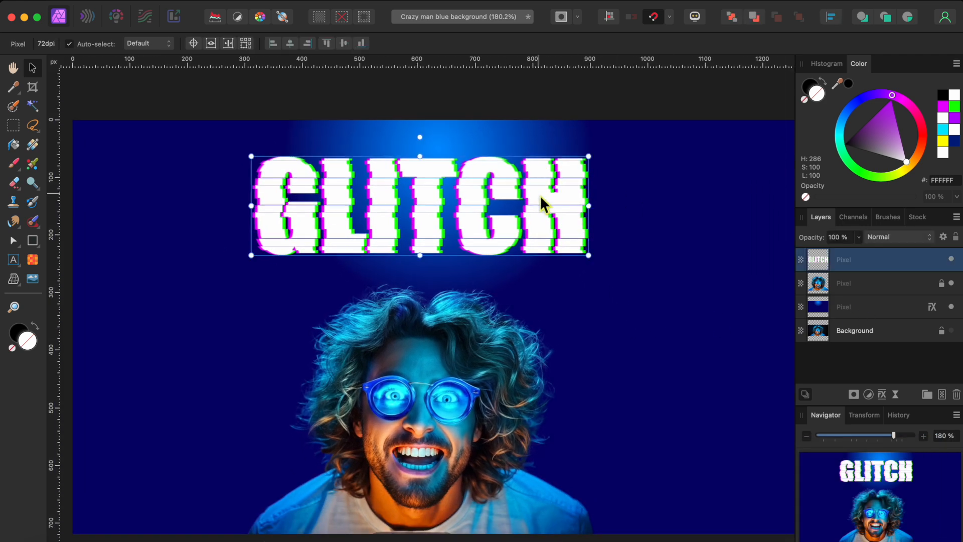
pyautogui.click(897, 397)
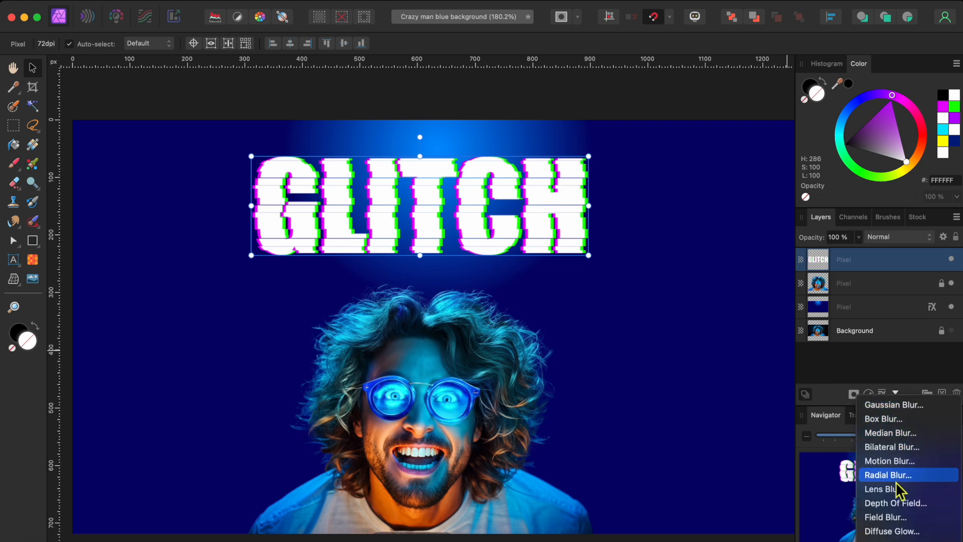
pyautogui.scroll(-3, 899, 491)
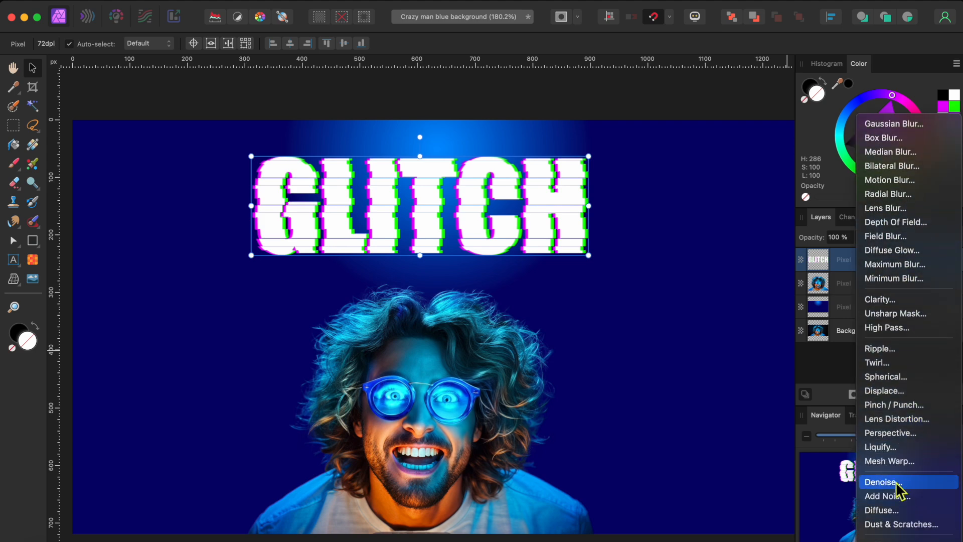
pyautogui.scroll(-3, 896, 485)
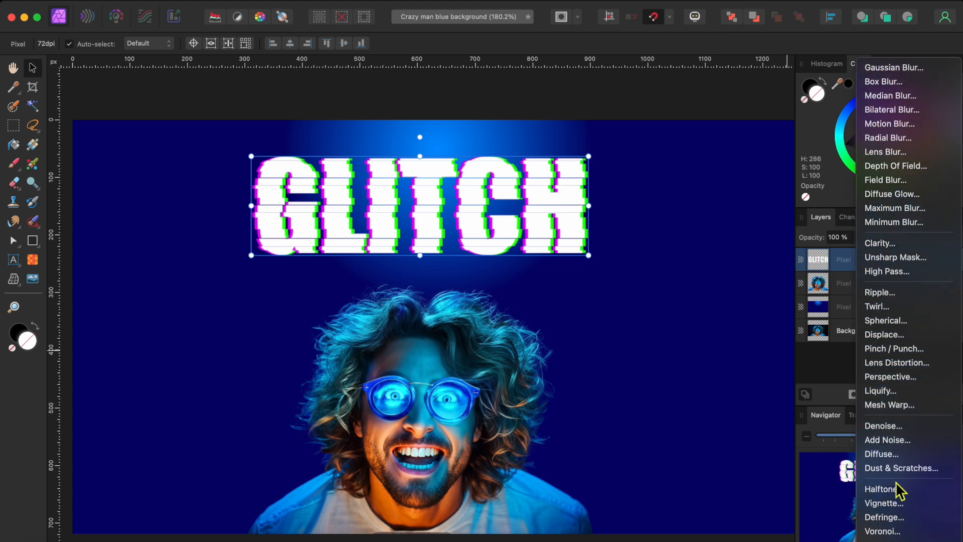
pyautogui.click(878, 298)
pyautogui.scroll(5, 400, 220)
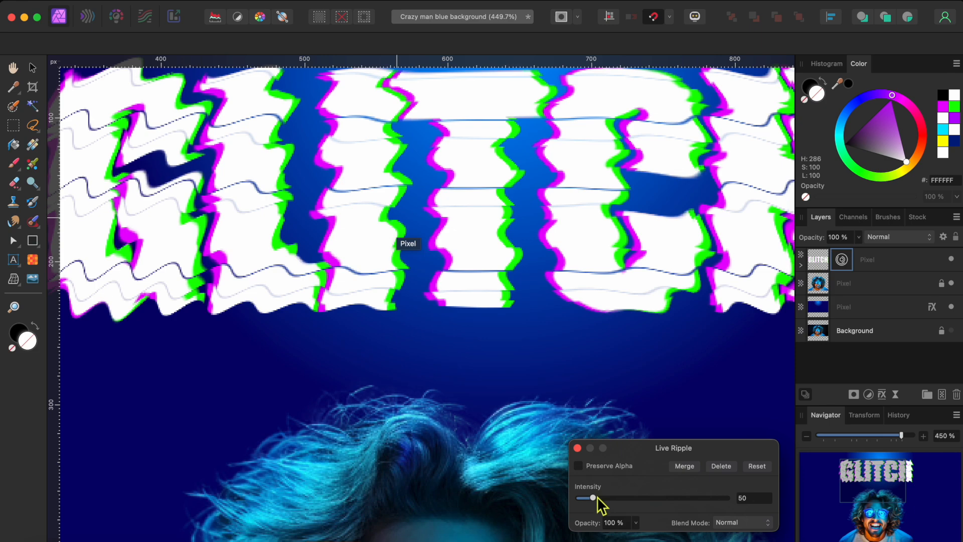
# Step: Set the live Ripple intensity to about 19.6 for a gentle wave in the GLITCH text and close its settings
pyautogui.moveTo(594, 498); pyautogui.dragTo(592, 498)
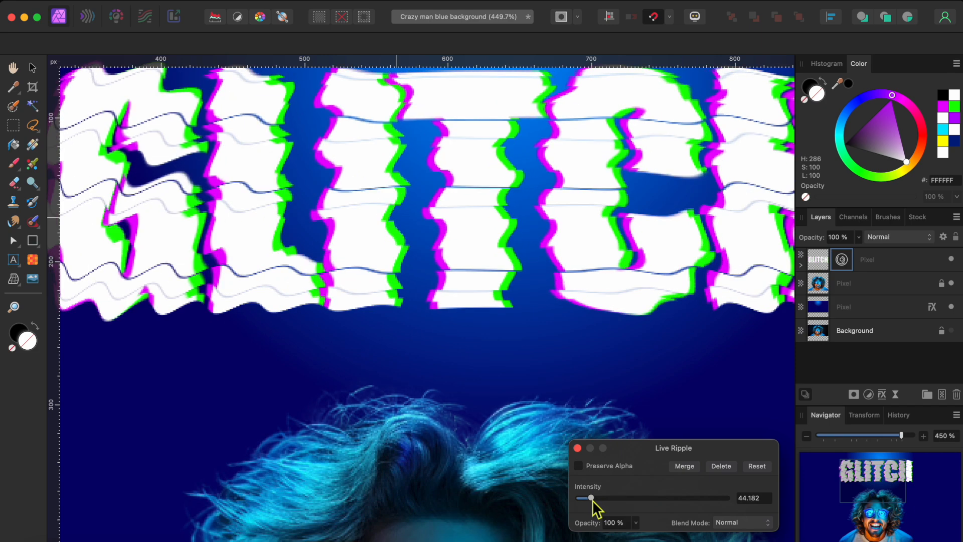
pyautogui.moveTo(592, 499); pyautogui.dragTo(583, 498)
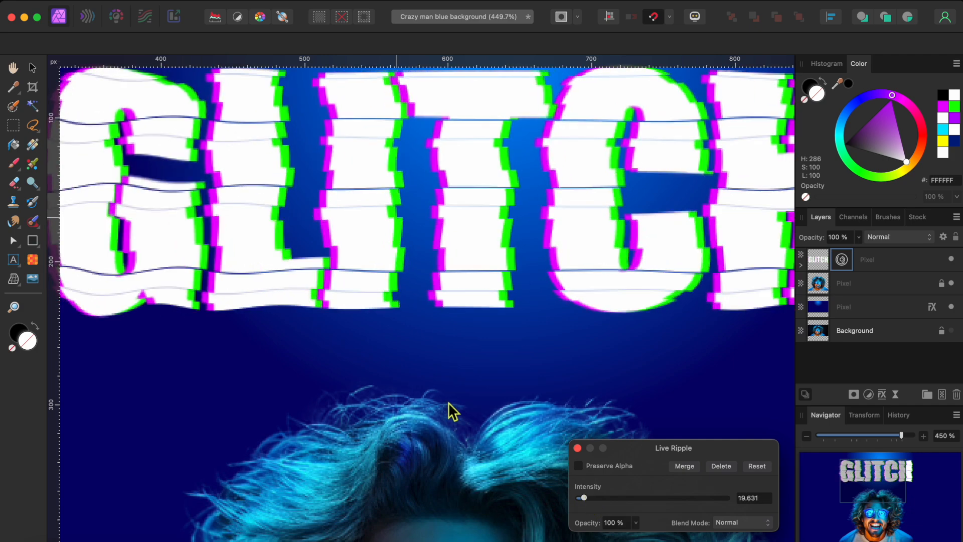
pyautogui.scroll(-3, 448, 403)
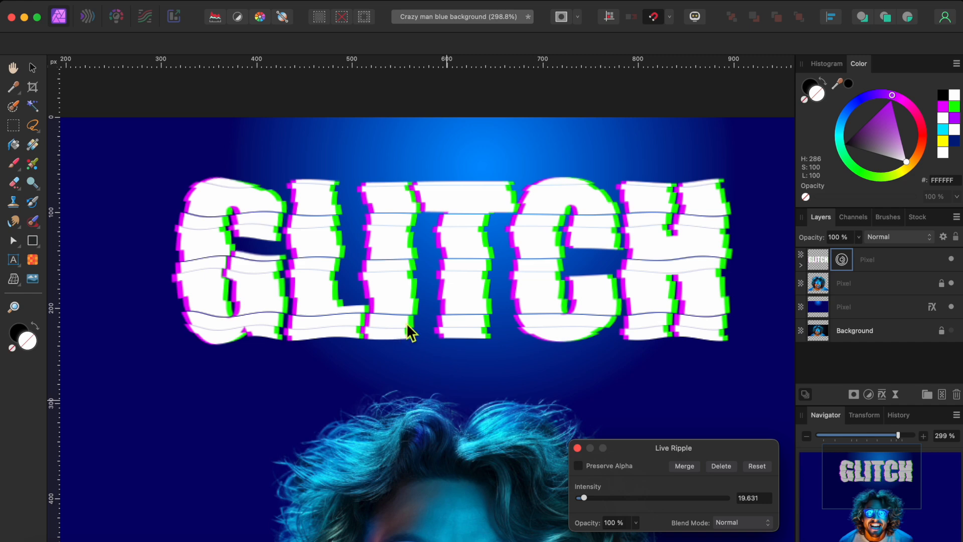
pyautogui.click(577, 448)
# Step: Select the cut-out man's pixel layer and isolate the Composite Red channel
pyautogui.scroll(-3, 523, 440)
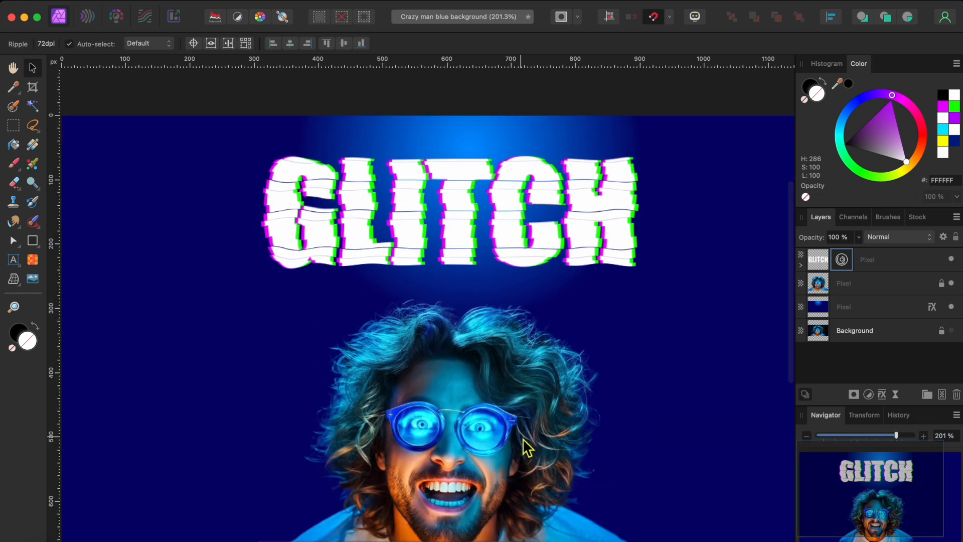
pyautogui.scroll(-2, 591, 535)
pyautogui.scroll(-3, 591, 537)
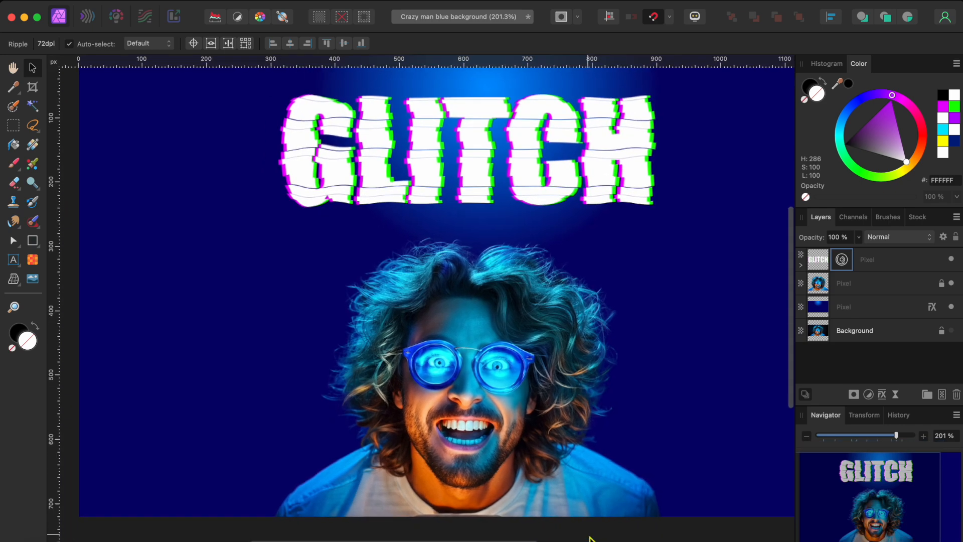
pyautogui.hscroll(-1, 590, 537)
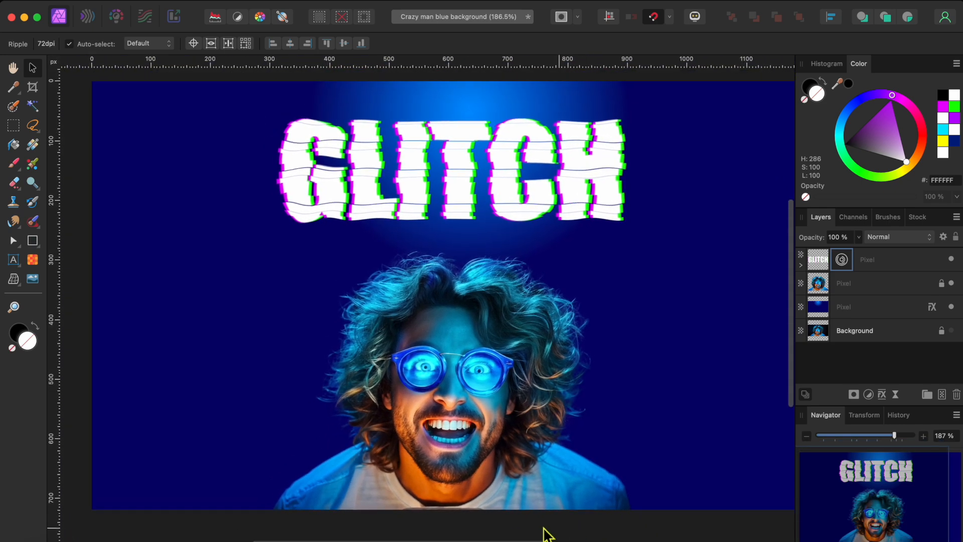
pyautogui.click(453, 454)
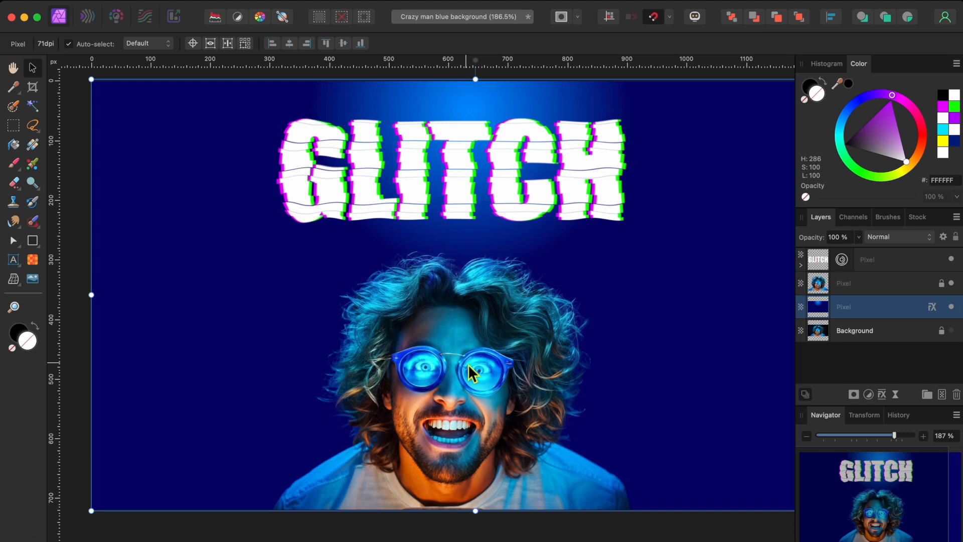
pyautogui.click(903, 286)
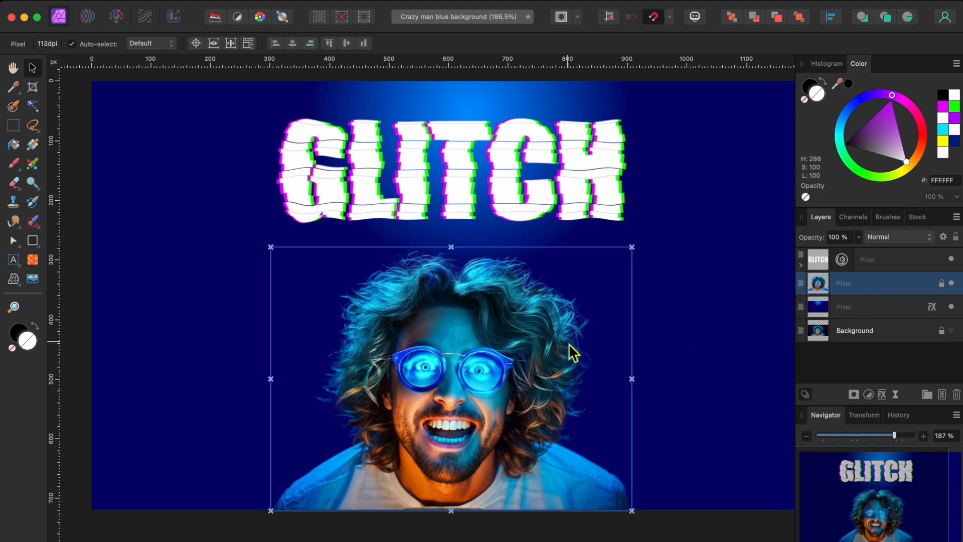
pyautogui.click(867, 221)
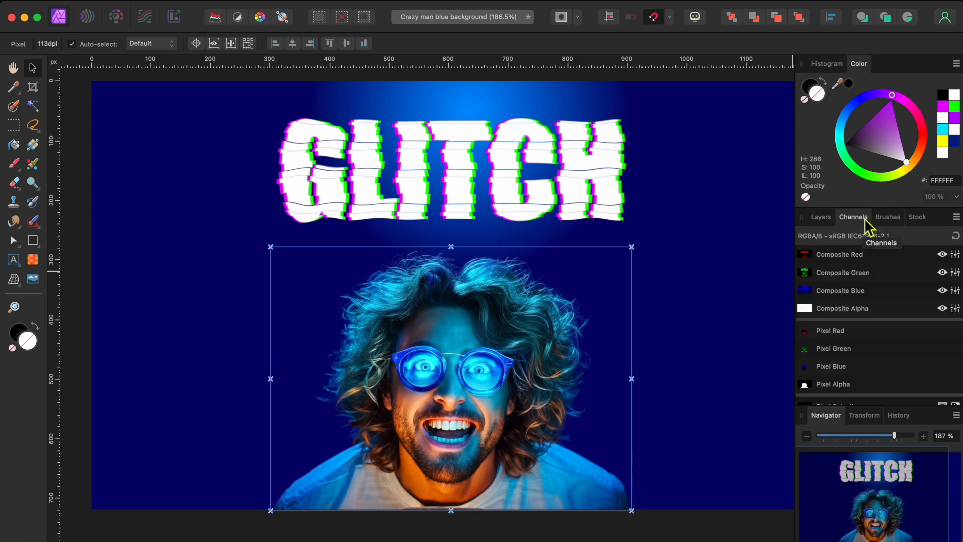
pyautogui.keyDown('alt'); pyautogui.click(837, 262); pyautogui.keyUp('alt')
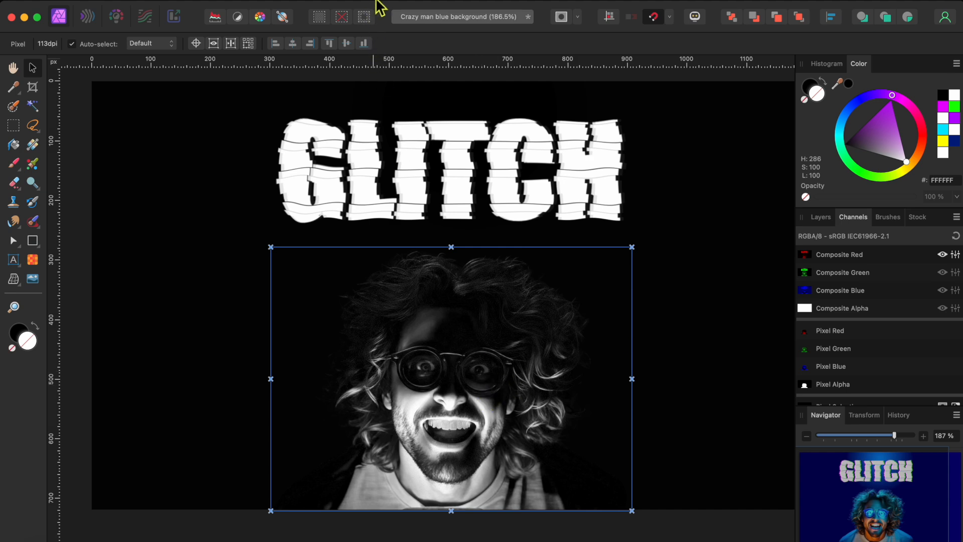
# Step: Shear the cut-out man's red channel at both ends so it shifts slightly left, apply it, and restore all channels
pyautogui.click(401, 2)
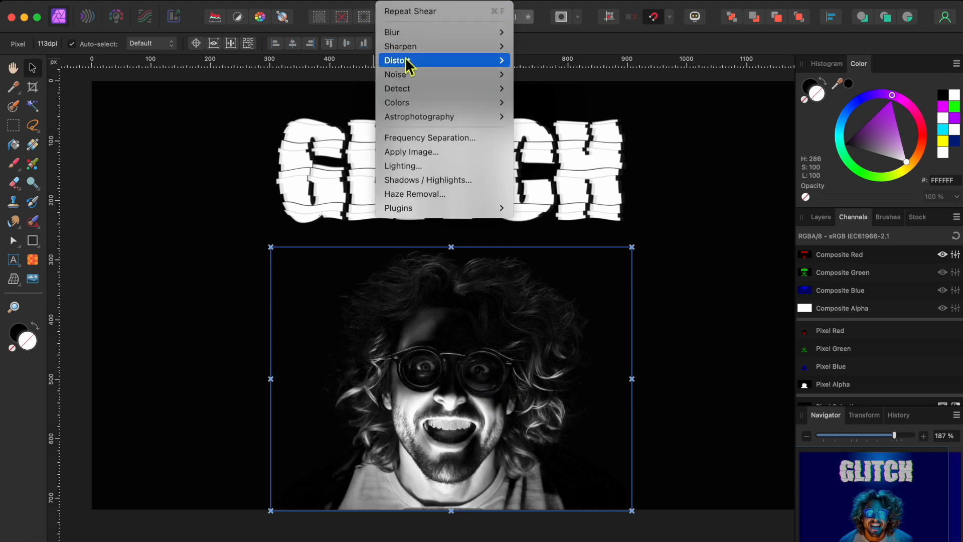
pyautogui.moveTo(406, 61)
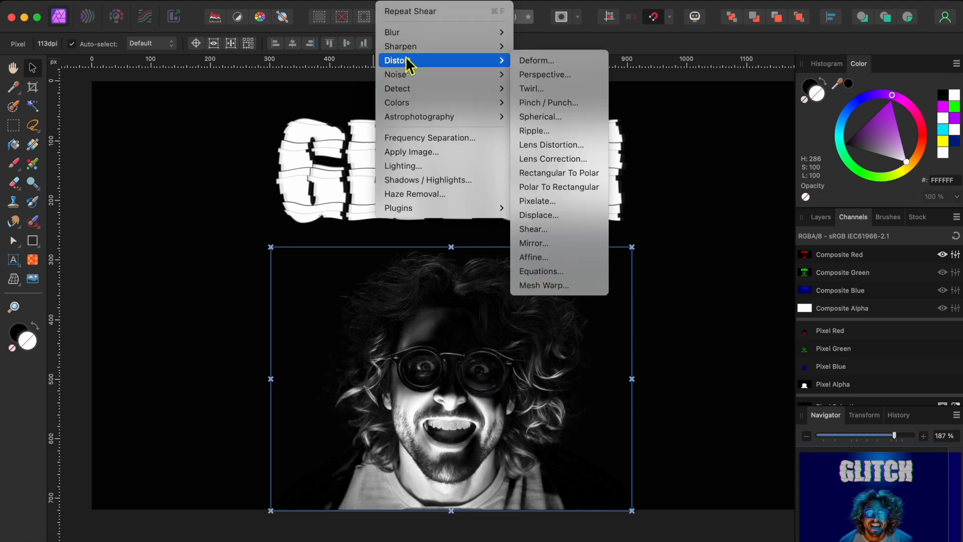
pyautogui.click(564, 231)
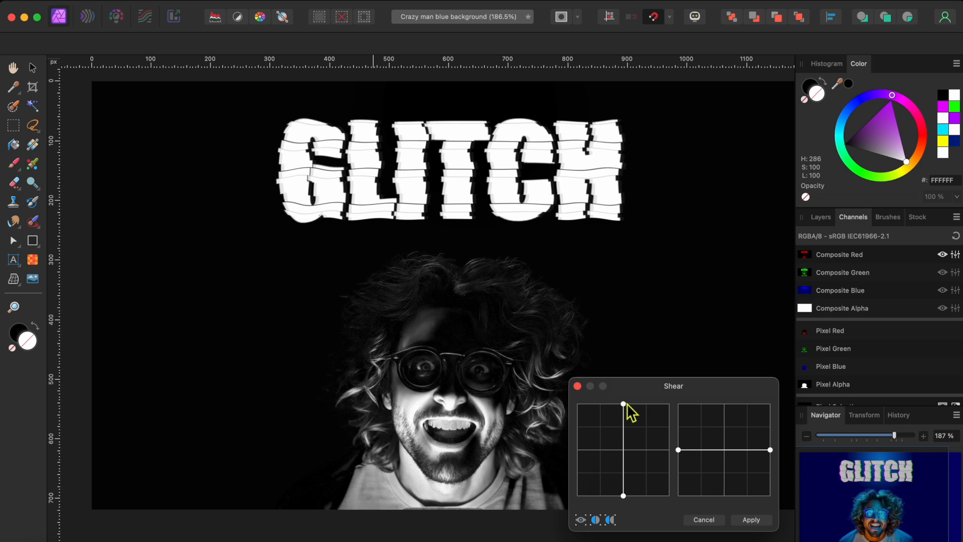
pyautogui.moveTo(628, 407); pyautogui.dragTo(627, 407)
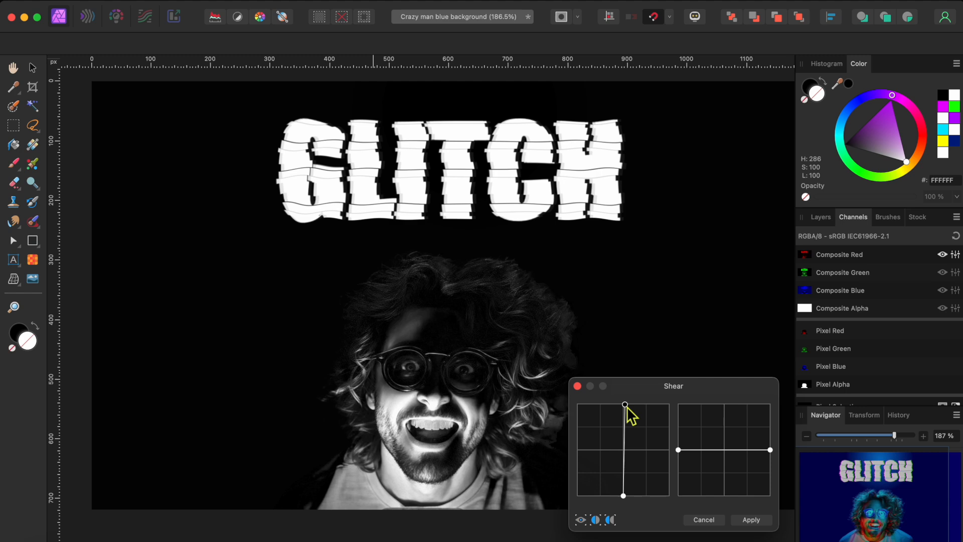
pyautogui.moveTo(624, 498); pyautogui.dragTo(626, 498)
pyautogui.moveTo(627, 406); pyautogui.dragTo(625, 404)
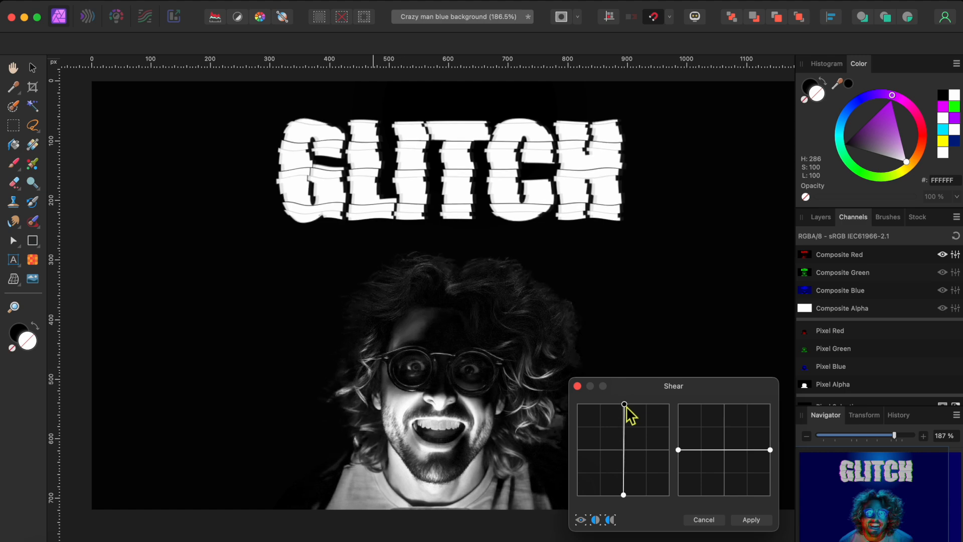
pyautogui.click(752, 520)
pyautogui.click(956, 237)
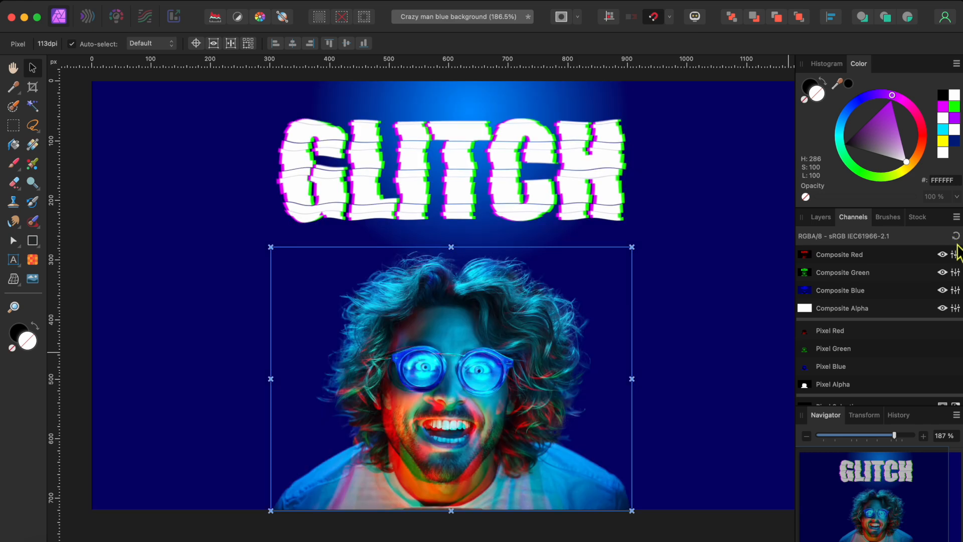
# Step: Isolate the Composite Blue channel, shear the man slightly right at both ends, apply it, and restore all channels
pyautogui.click(845, 294)
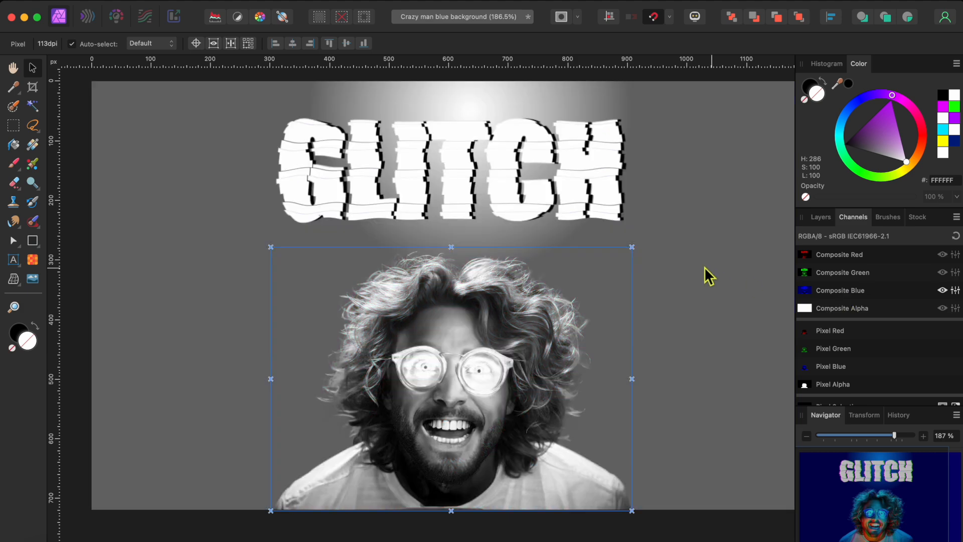
pyautogui.click(367, 3)
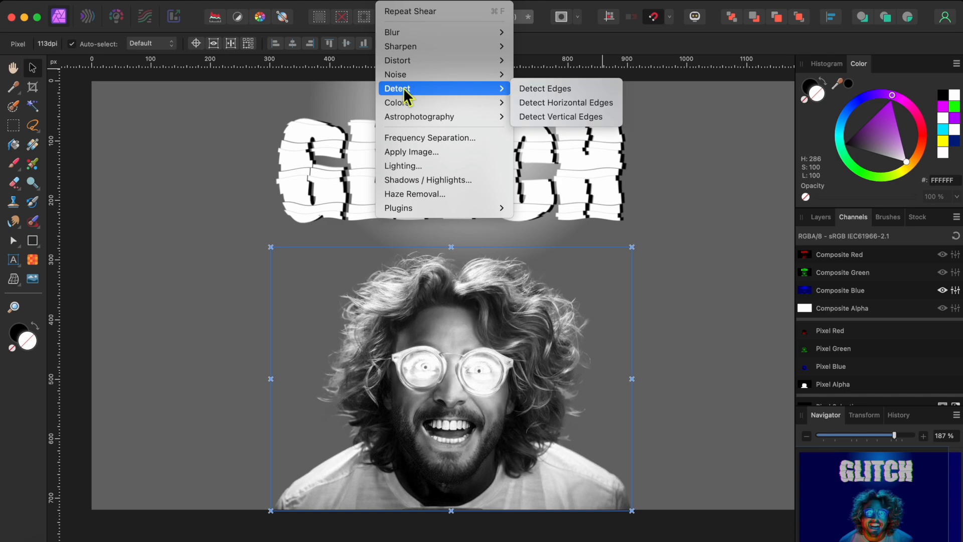
pyautogui.moveTo(402, 78)
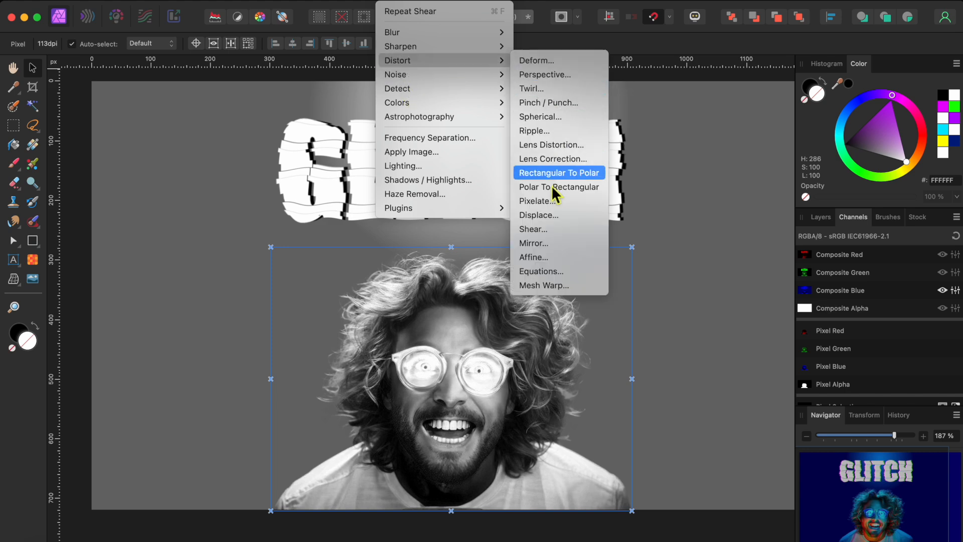
pyautogui.click(541, 232)
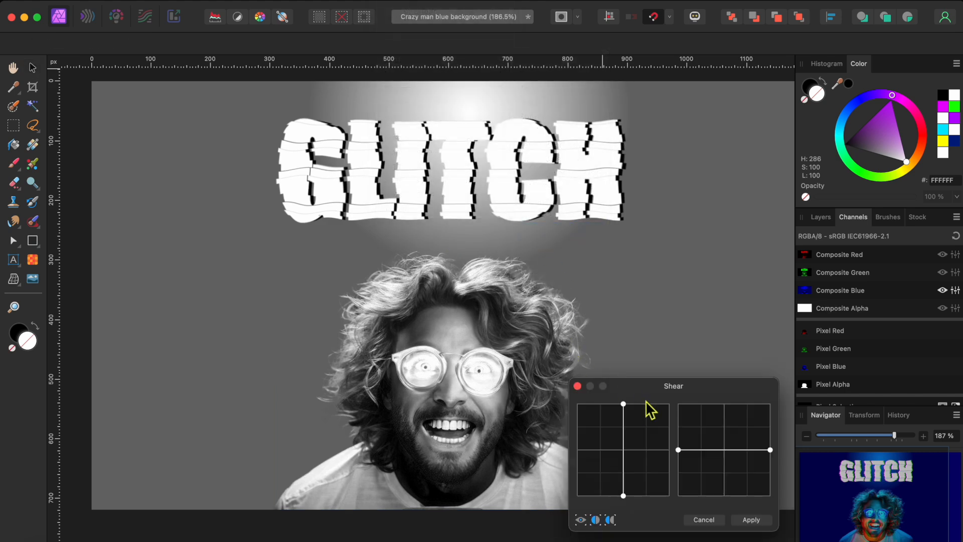
pyautogui.moveTo(626, 405); pyautogui.dragTo(624, 406)
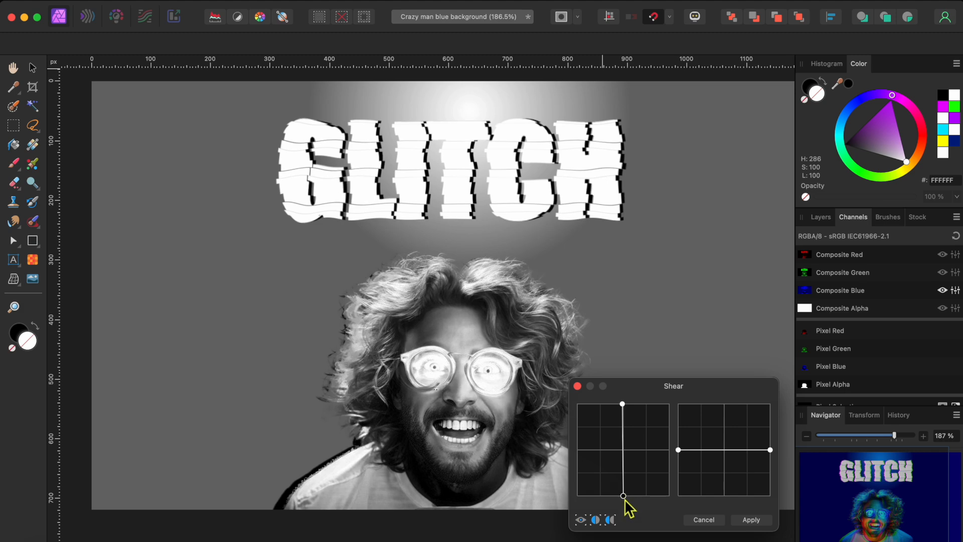
pyautogui.moveTo(625, 498); pyautogui.dragTo(624, 498)
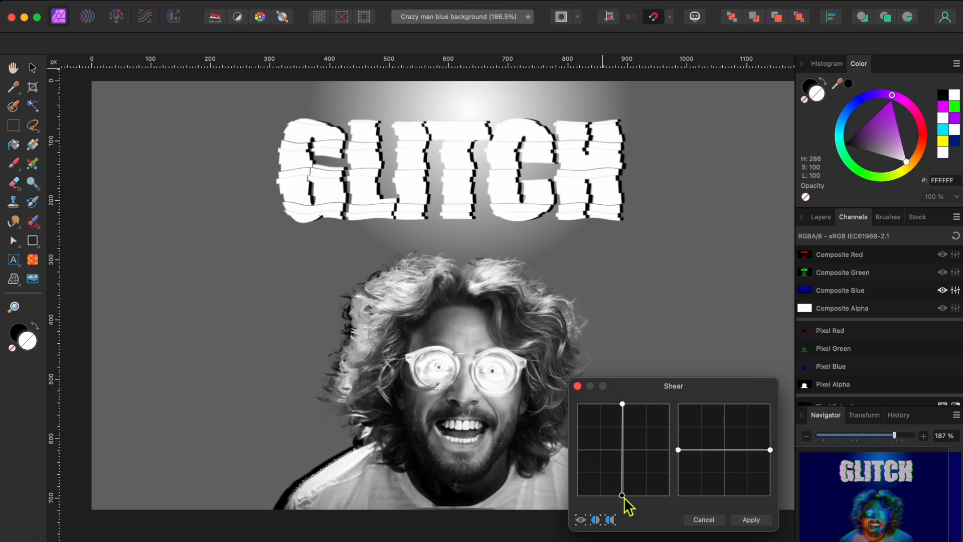
pyautogui.click(750, 521)
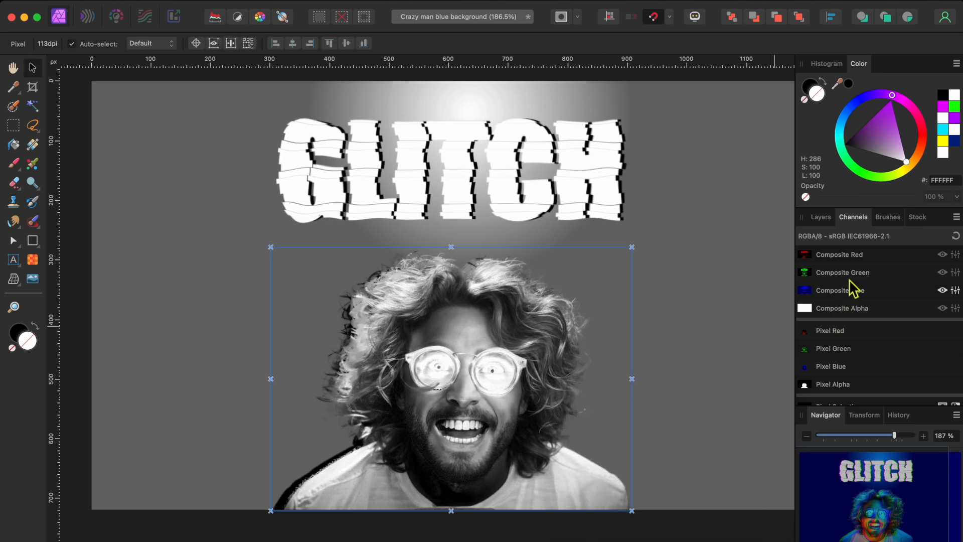
pyautogui.click(957, 235)
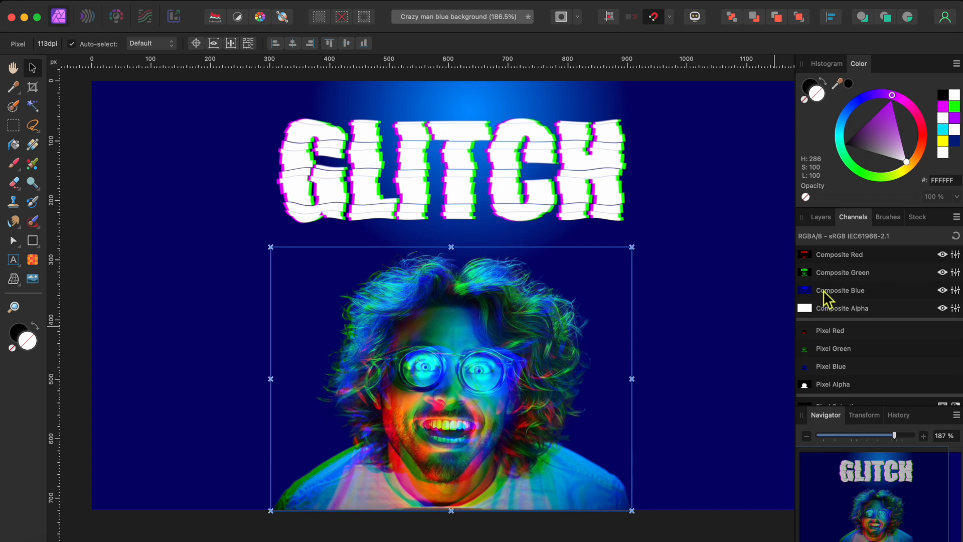
# Step: Return to the layer list and examine the colour-channel offsets around the man's glasses and face up close
pyautogui.click(819, 218)
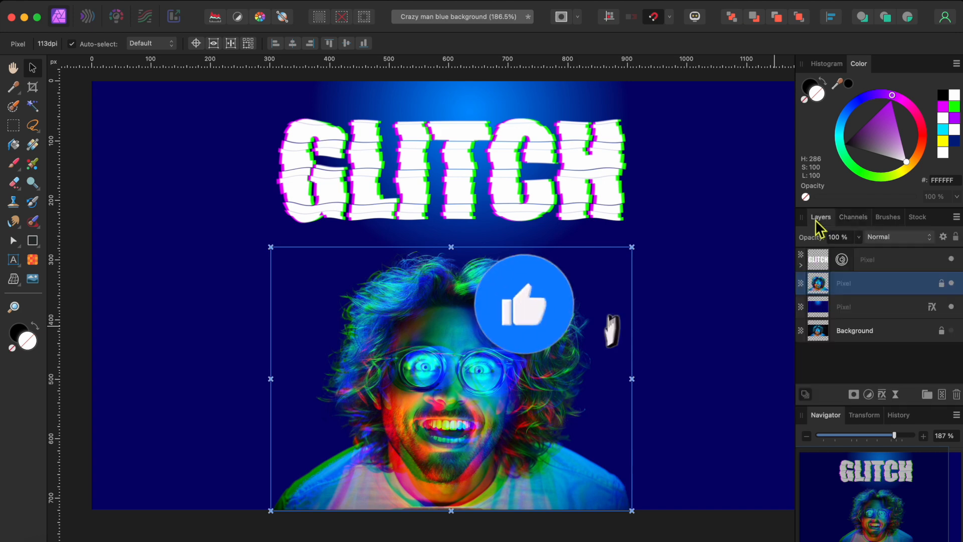
pyautogui.click(703, 350)
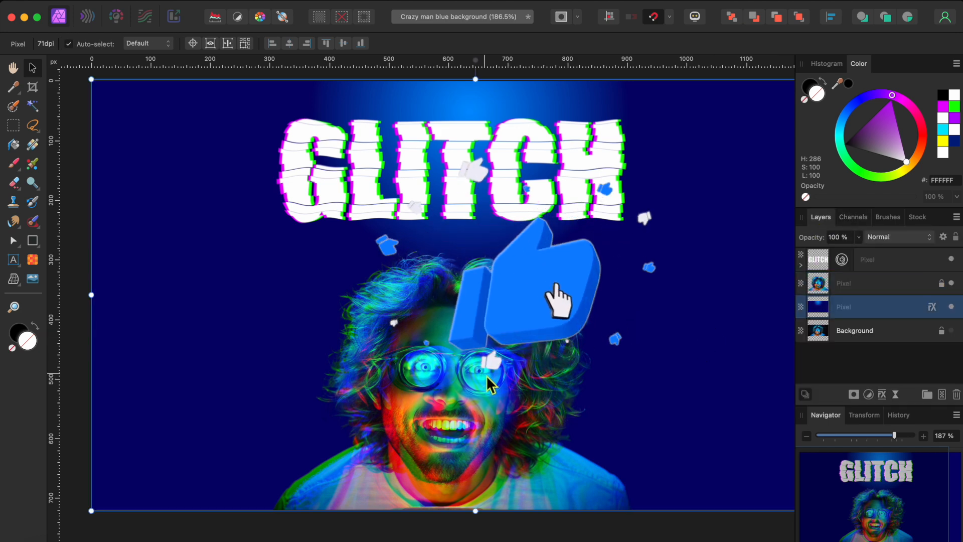
pyautogui.scroll(3, 486, 376)
pyautogui.scroll(4, 490, 375)
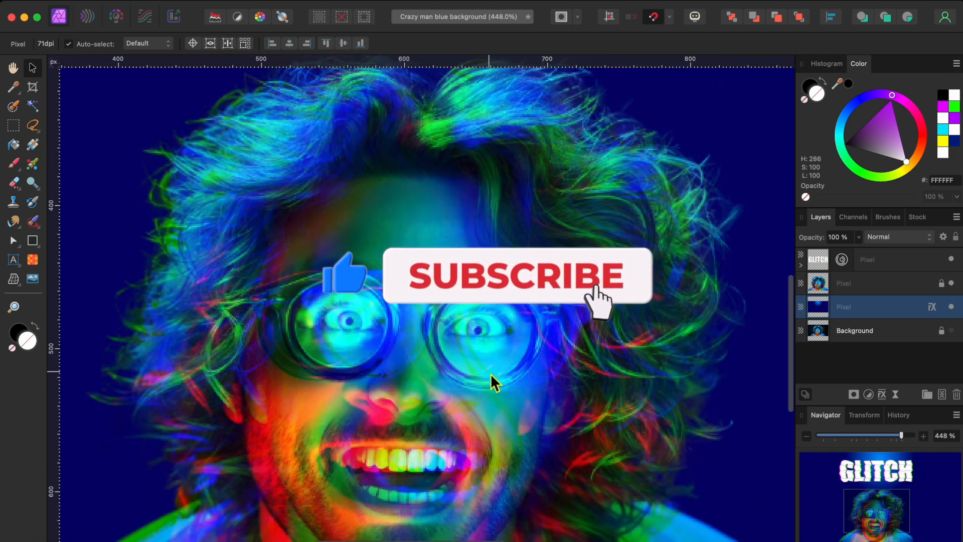
pyautogui.scroll(4, 505, 318)
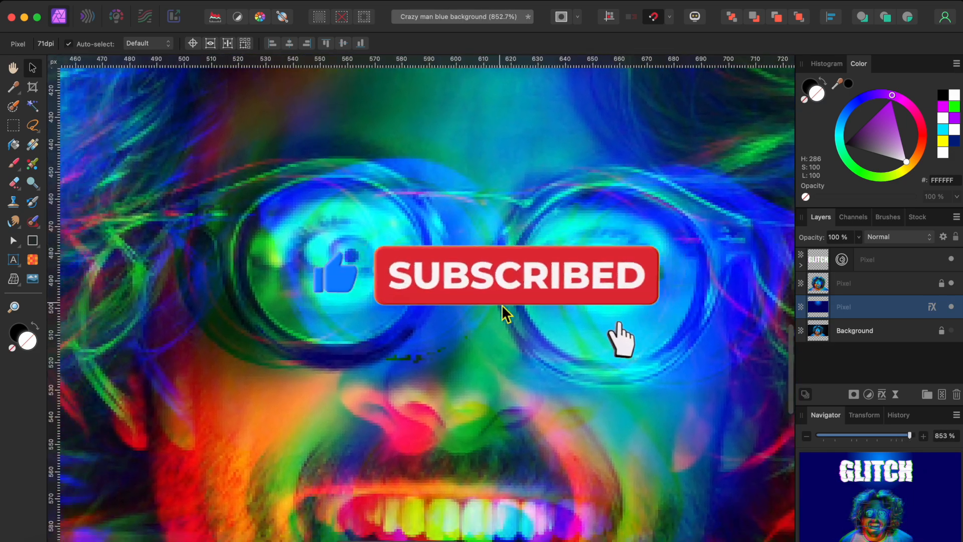